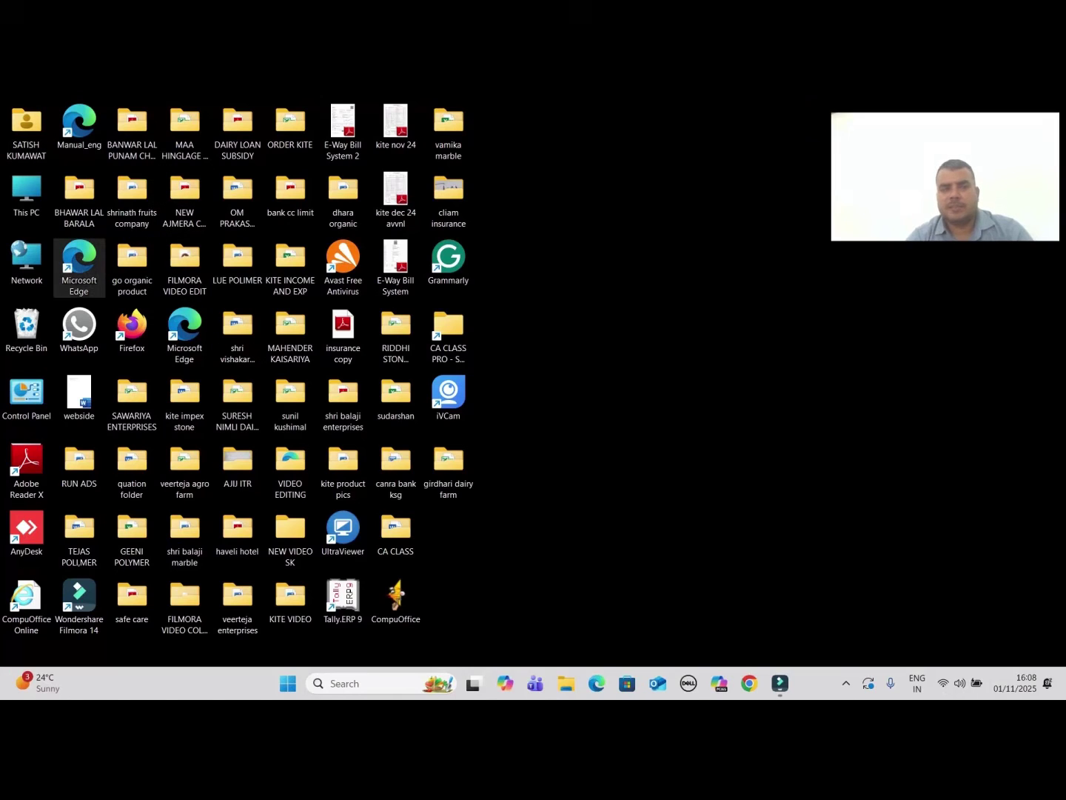
Launch Edge, search for income tax login, and open the Income Tax Department site
double_click(78, 261)
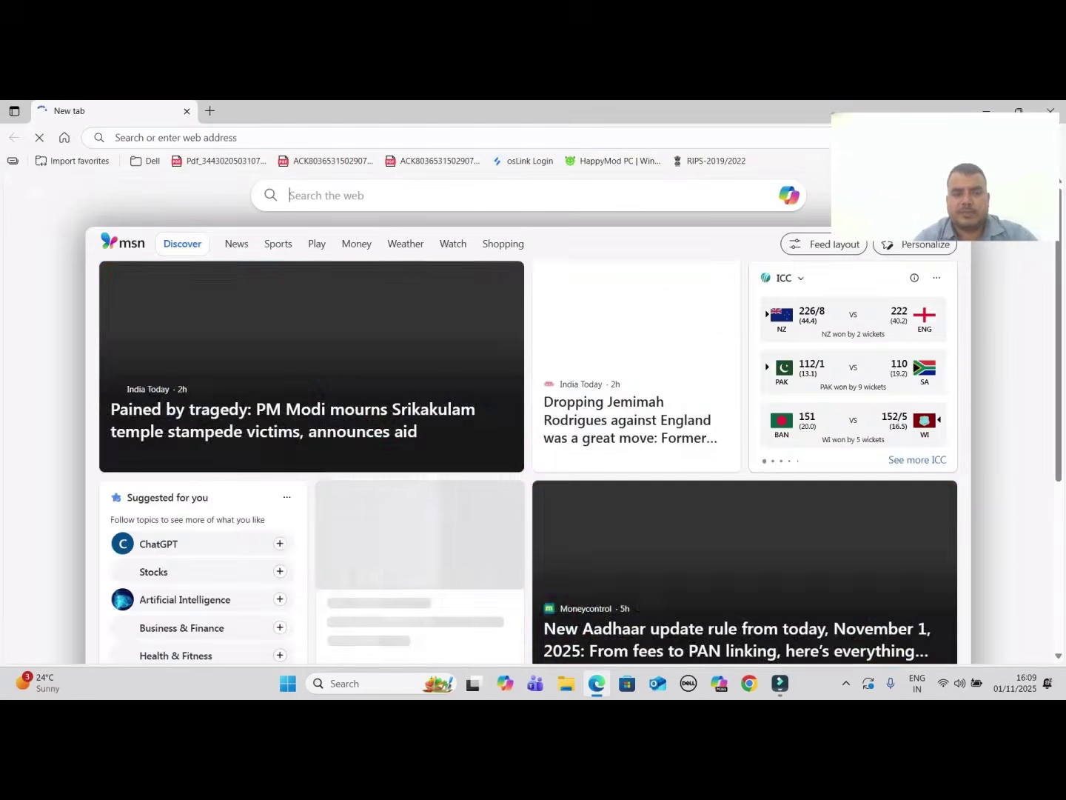
type("INCOME TAX")
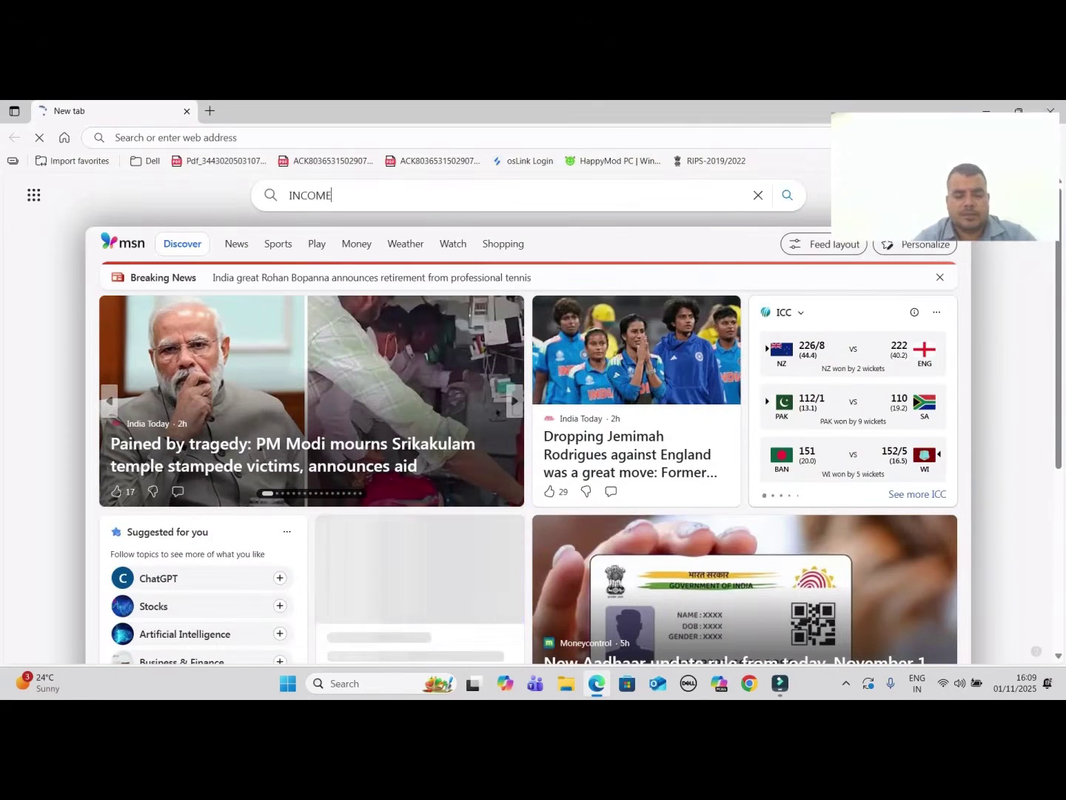
key("Down")
key("Return")
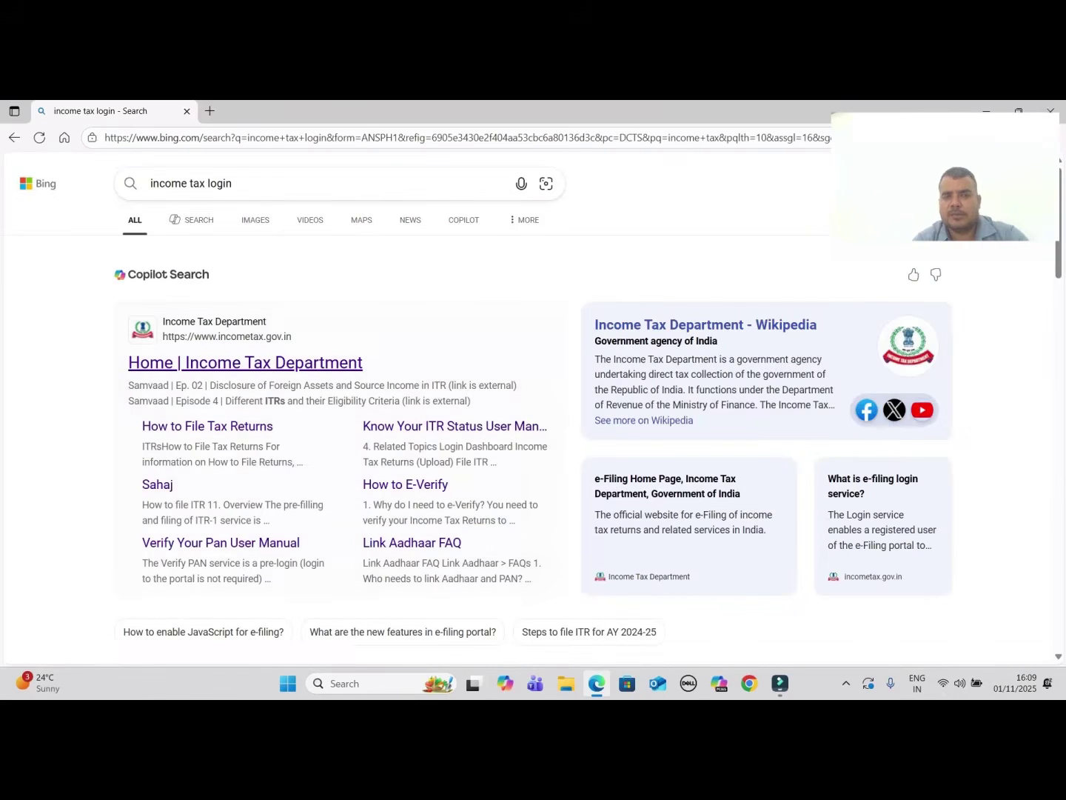
left_click(336, 362)
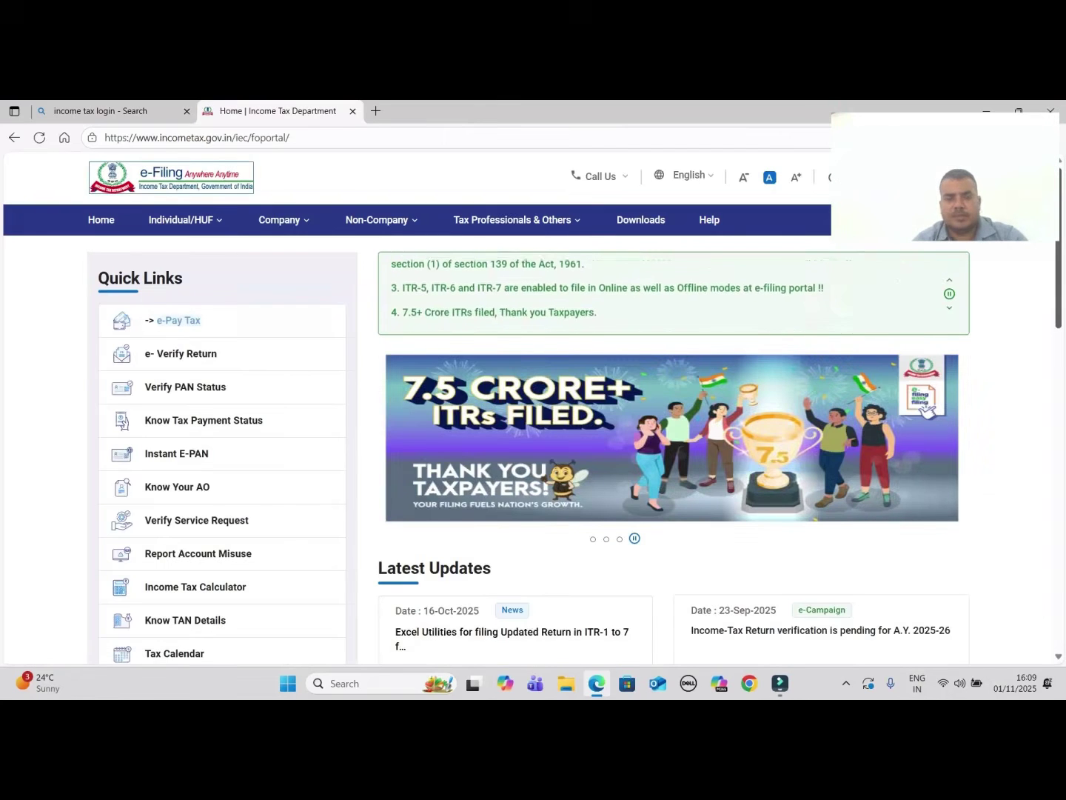
scroll(953, 392, "down", 2)
scroll(581, 434, "up", 2)
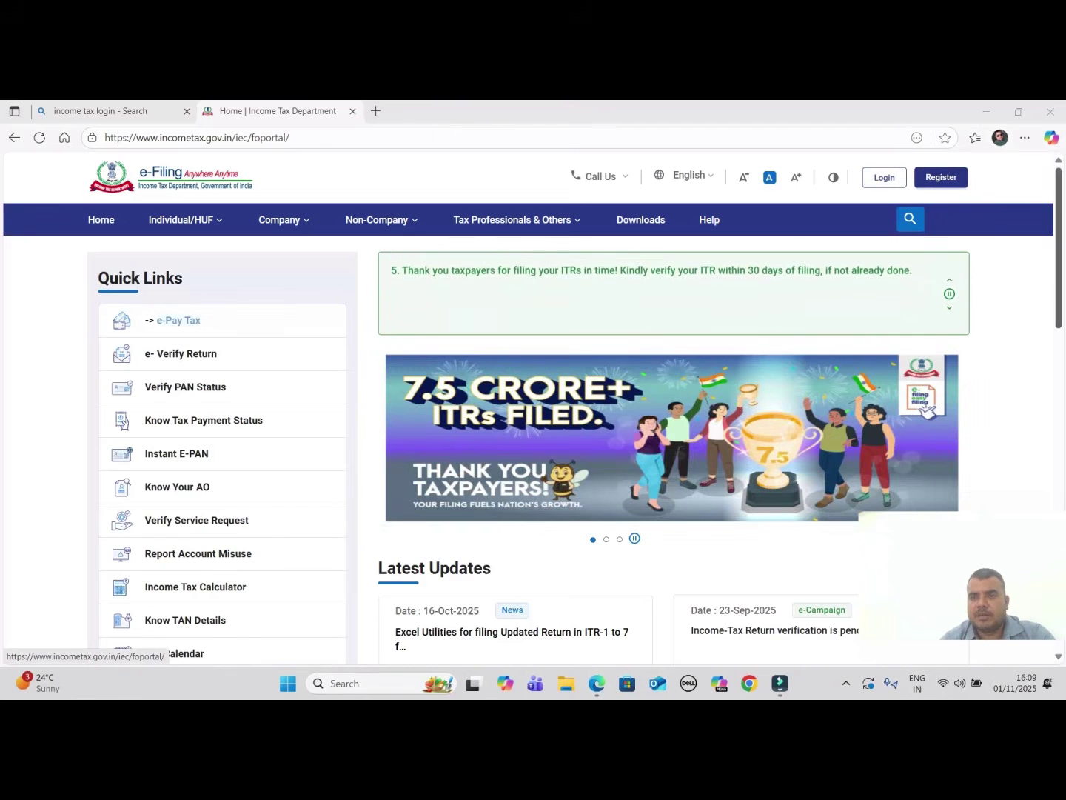
scroll(170, 177, "down", 4)
scroll(170, 178, "down", 3)
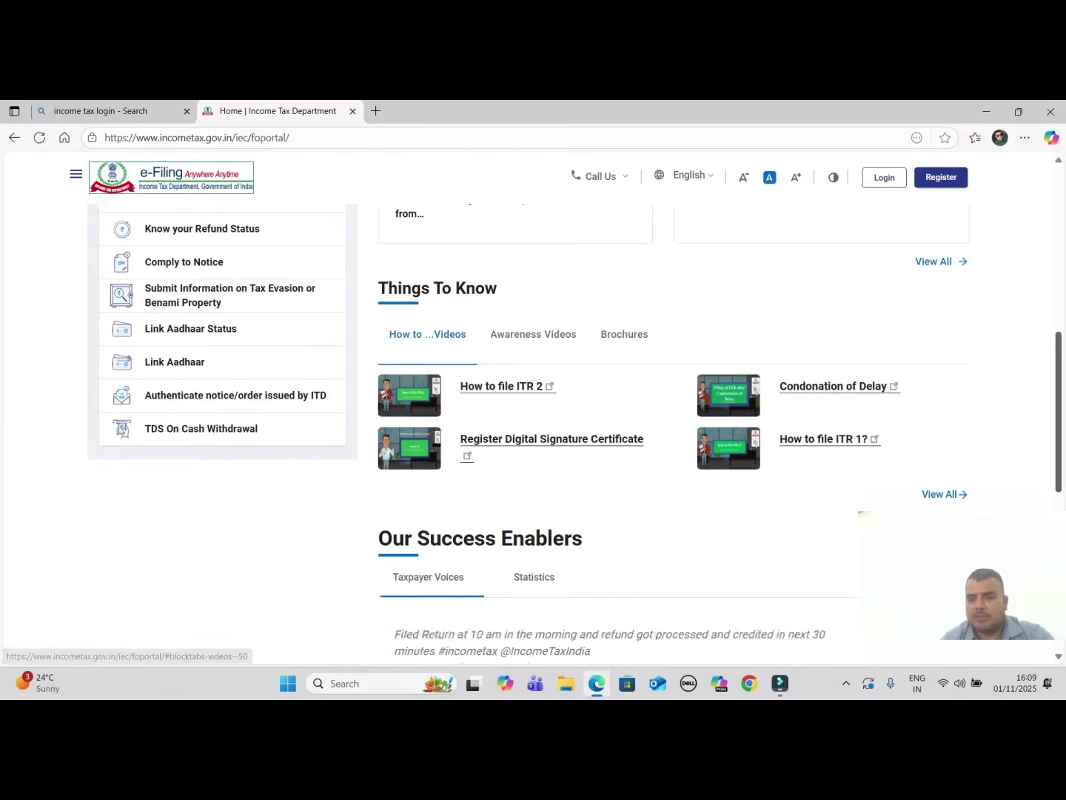
scroll(533, 444, "up", 5)
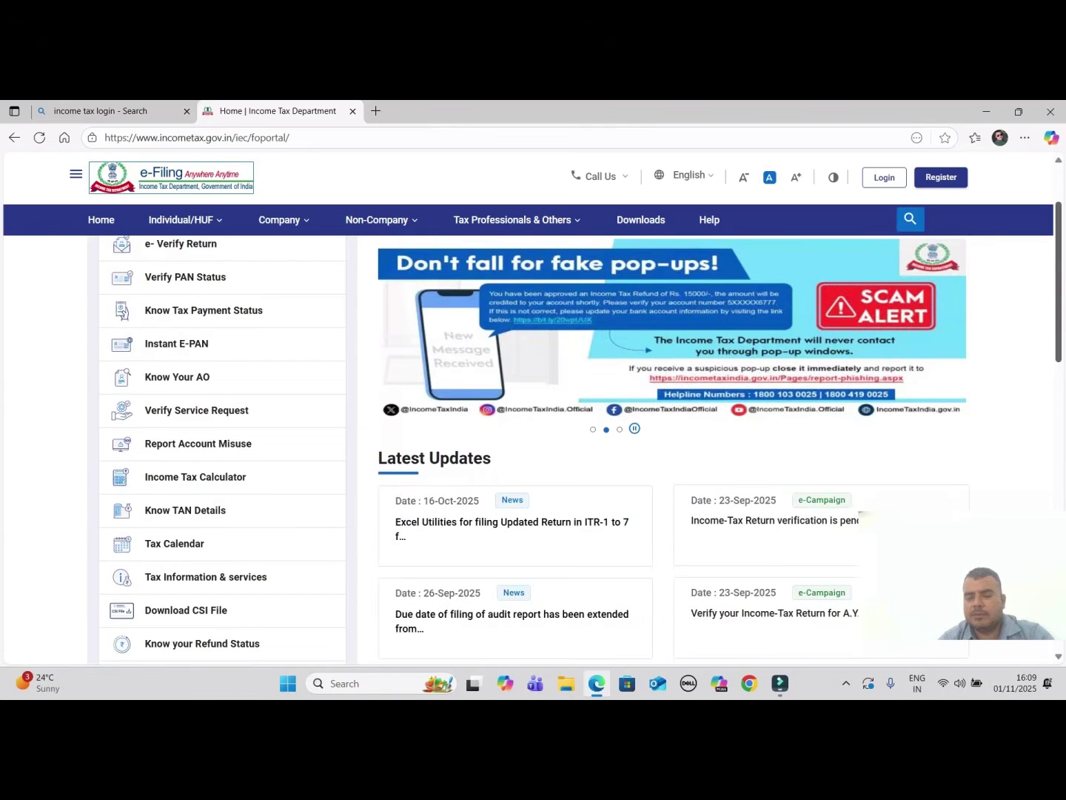
scroll(533, 443, "up", 2)
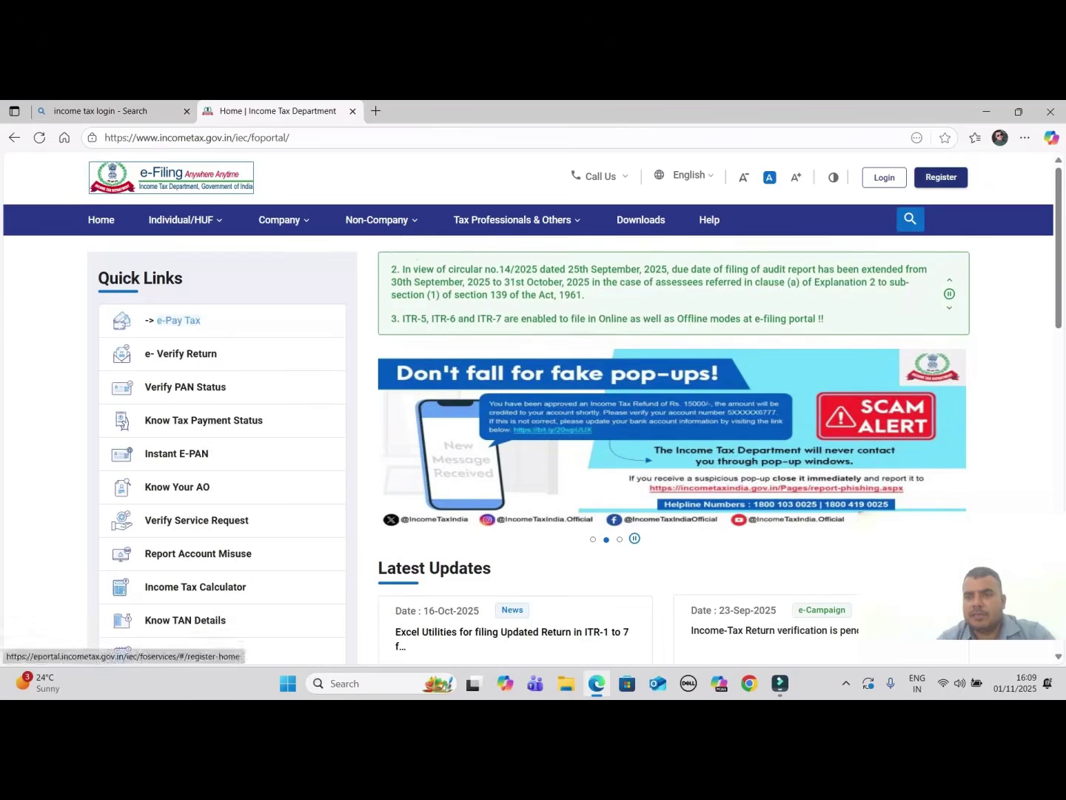
Start a new account registration from the e-Filing home page
left_click(942, 176)
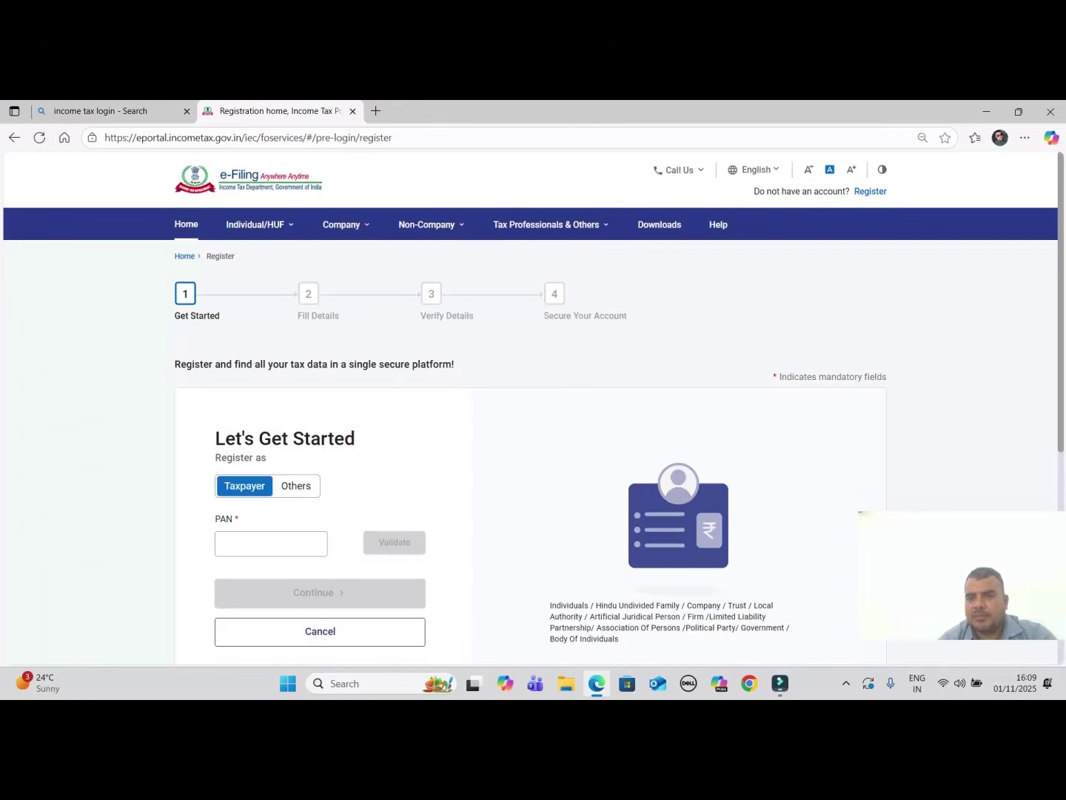
scroll(530, 437, "down", 1)
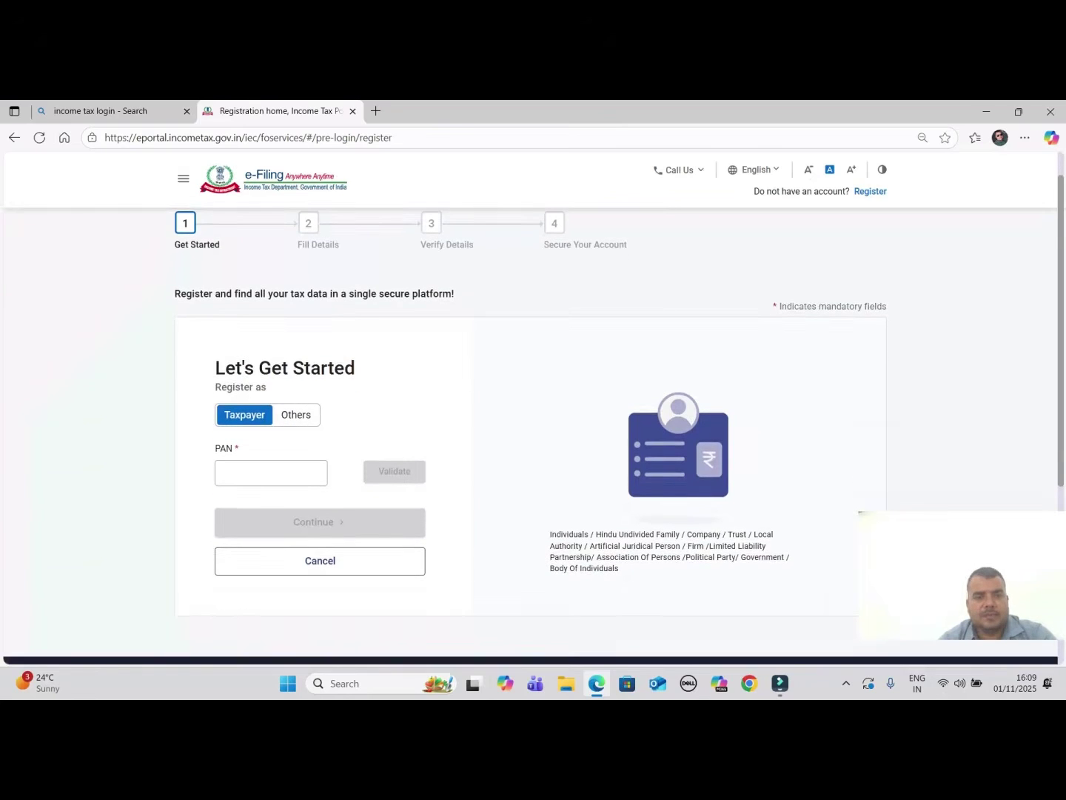
scroll(530, 408, "up", 1)
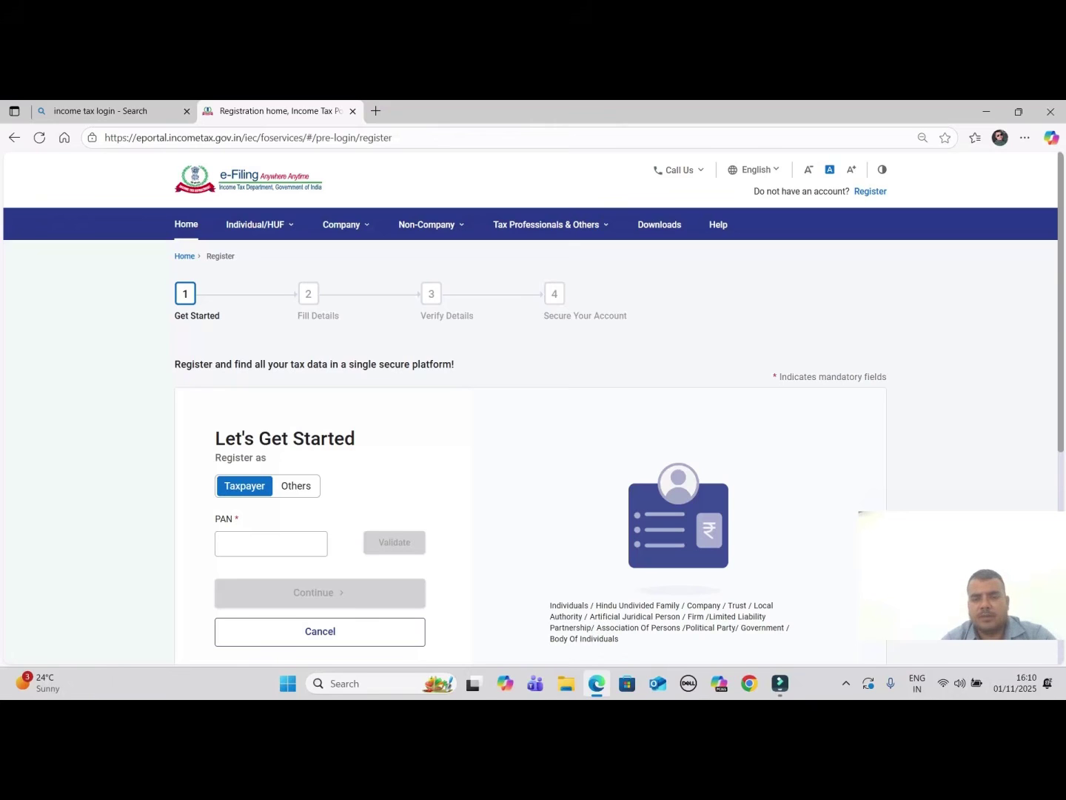
scroll(530, 437, "down", 3)
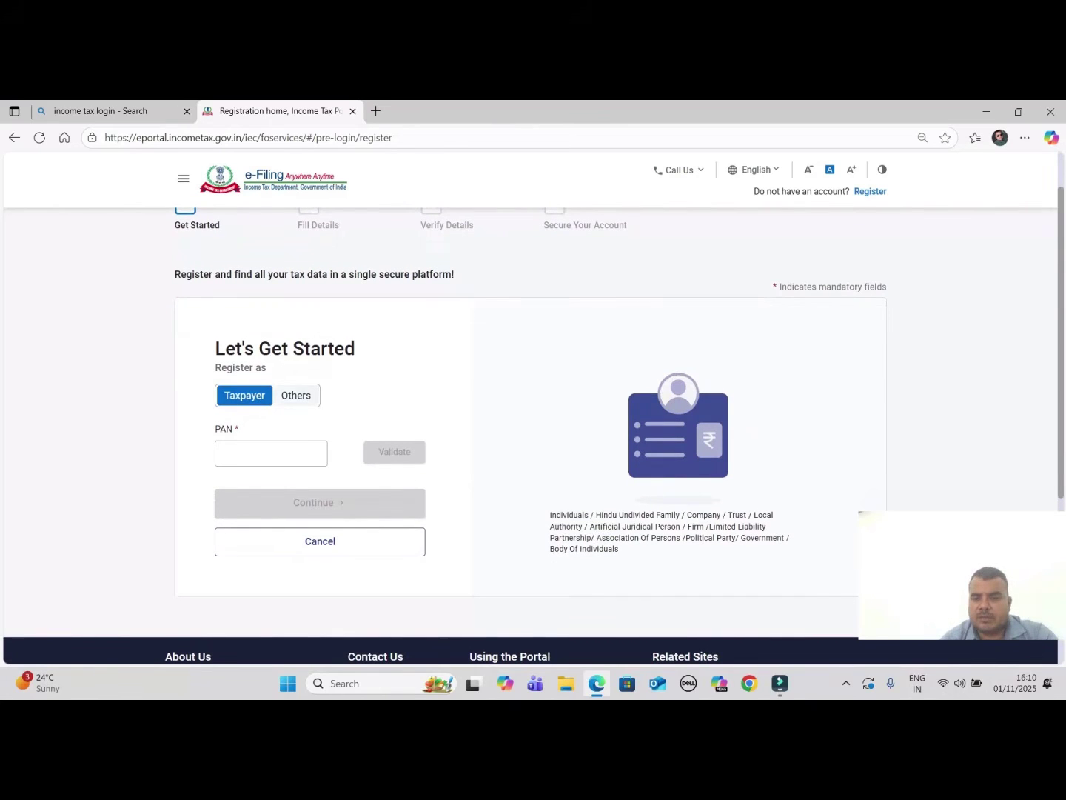
Enter and validate the PAN, choose Yes for individual taxpayer, and continue
left_click(271, 453)
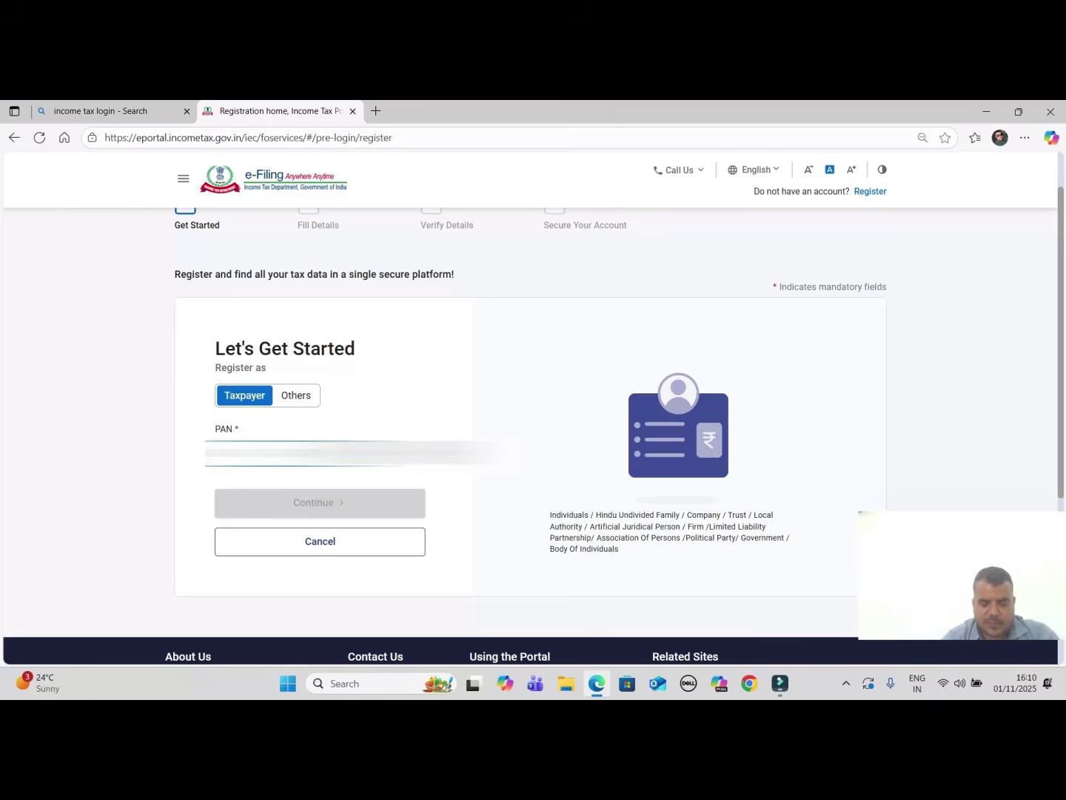
type("X")
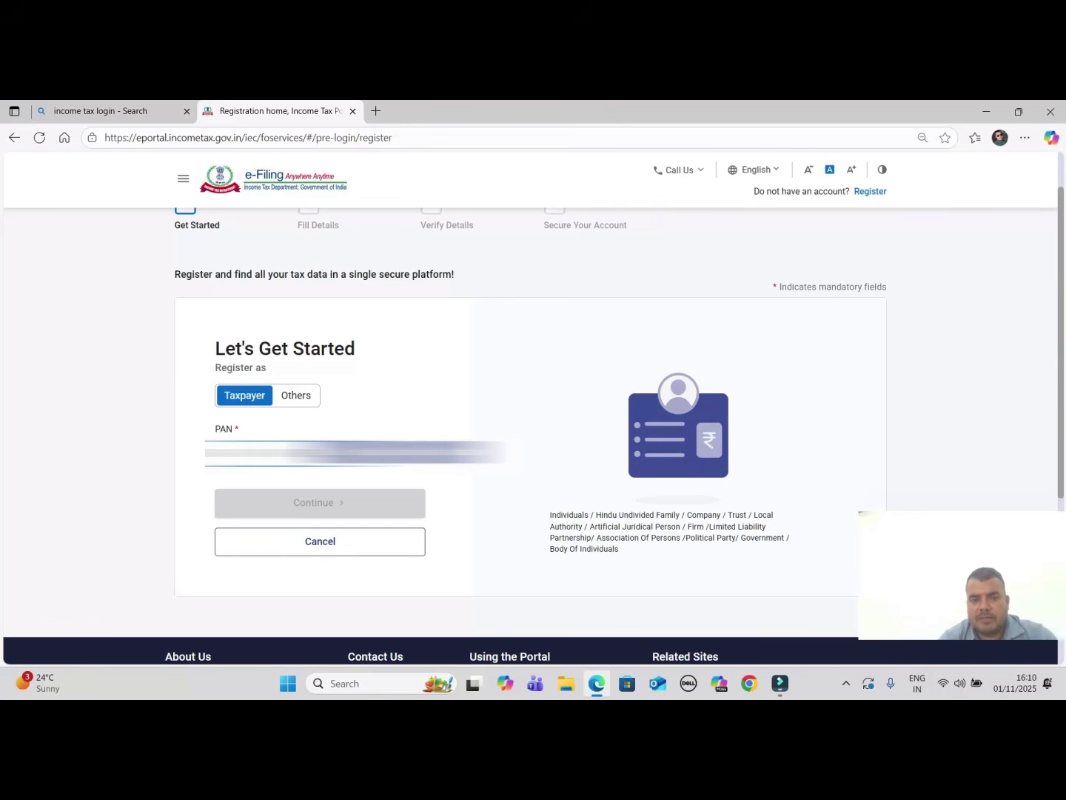
left_click(397, 452)
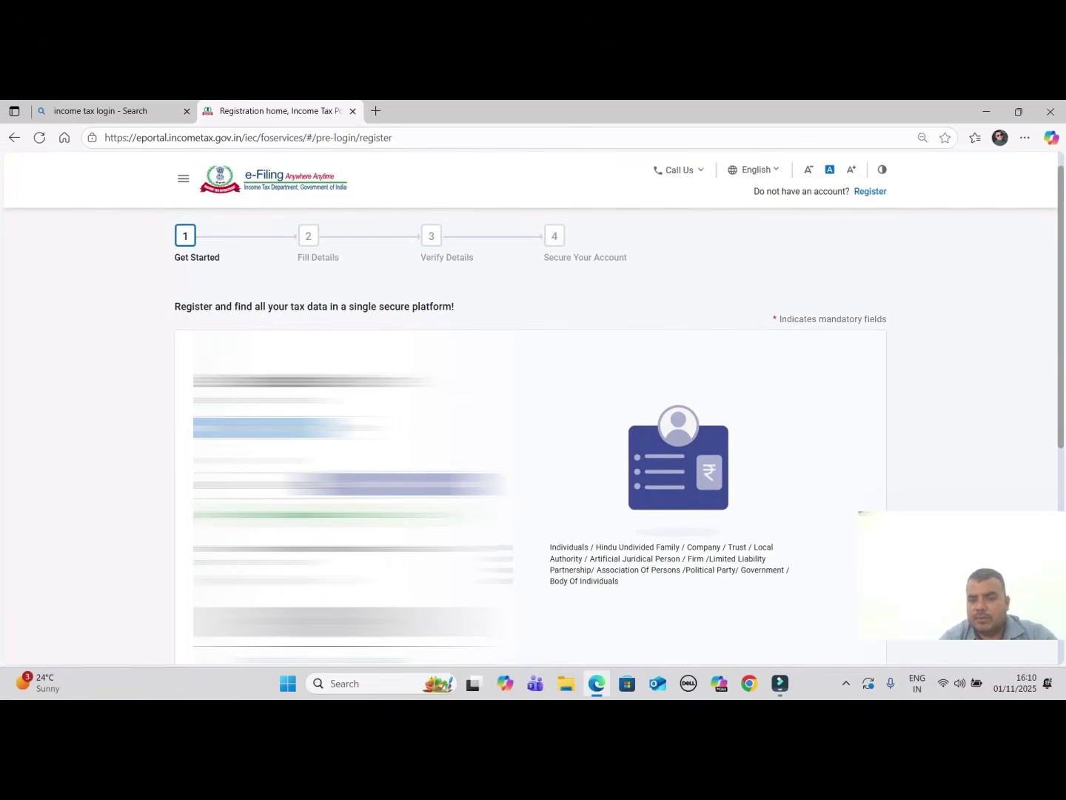
scroll(530, 415, "down", 2)
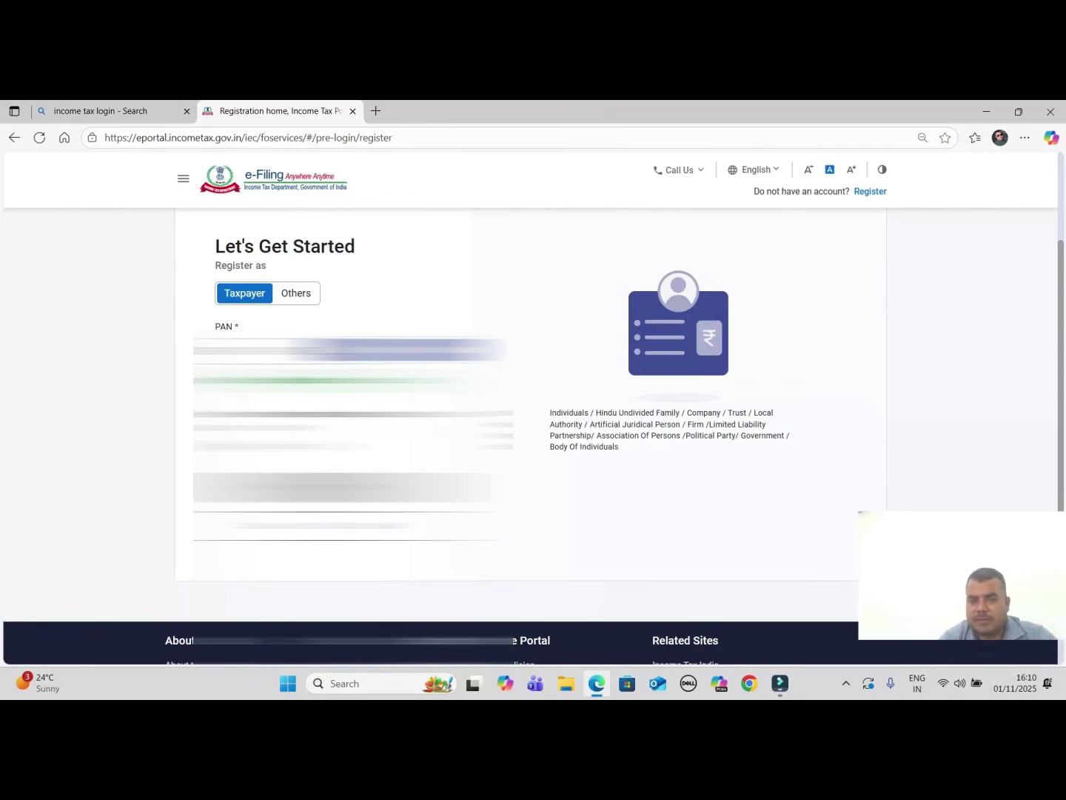
left_click(221, 446)
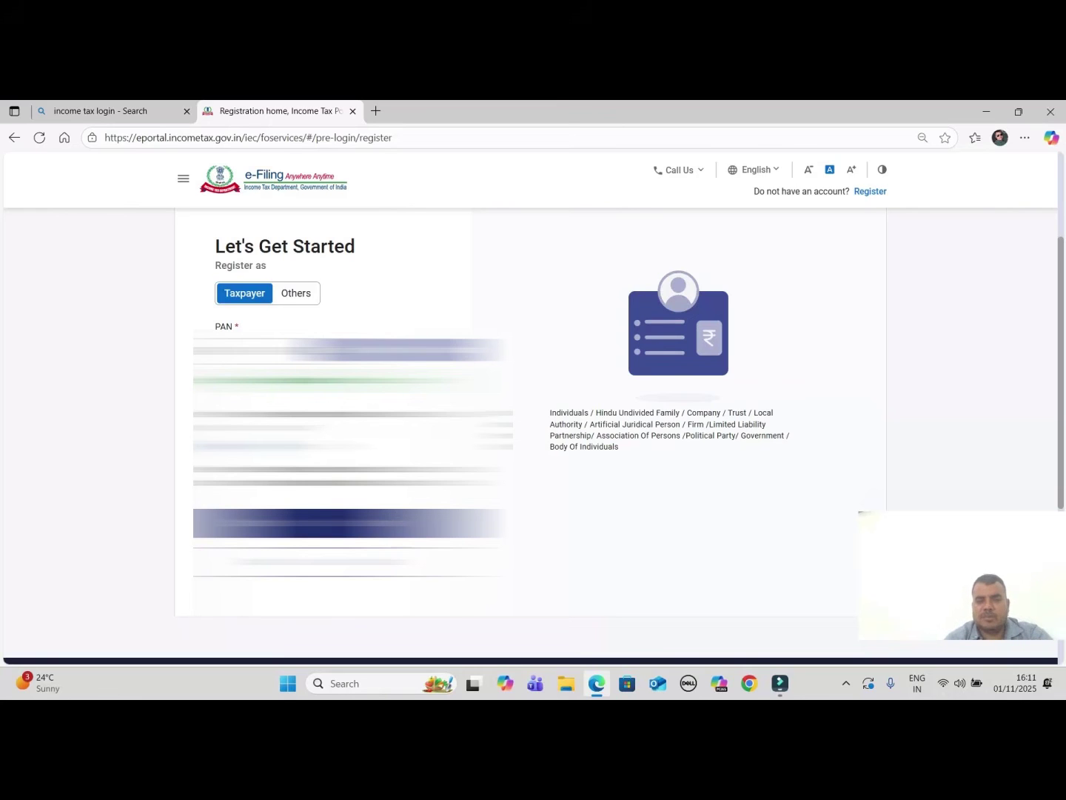
left_click(320, 522)
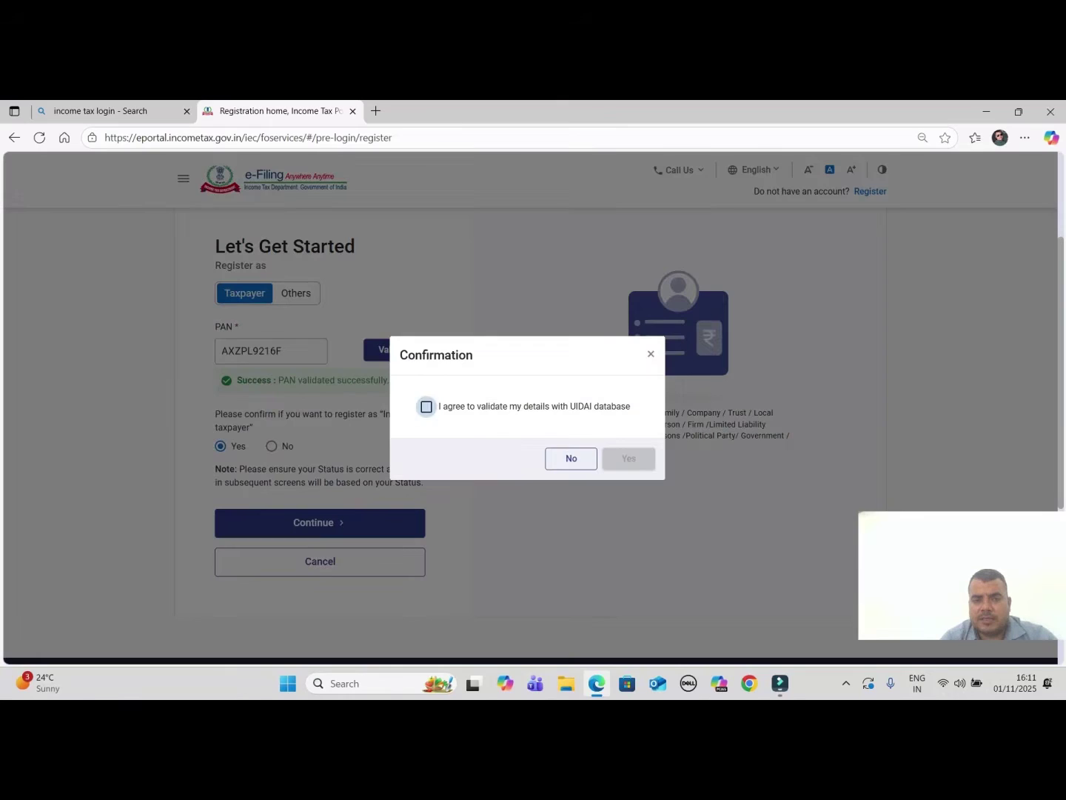
Agree to validate details with the UIDAI database and confirm with Yes
left_click(426, 406)
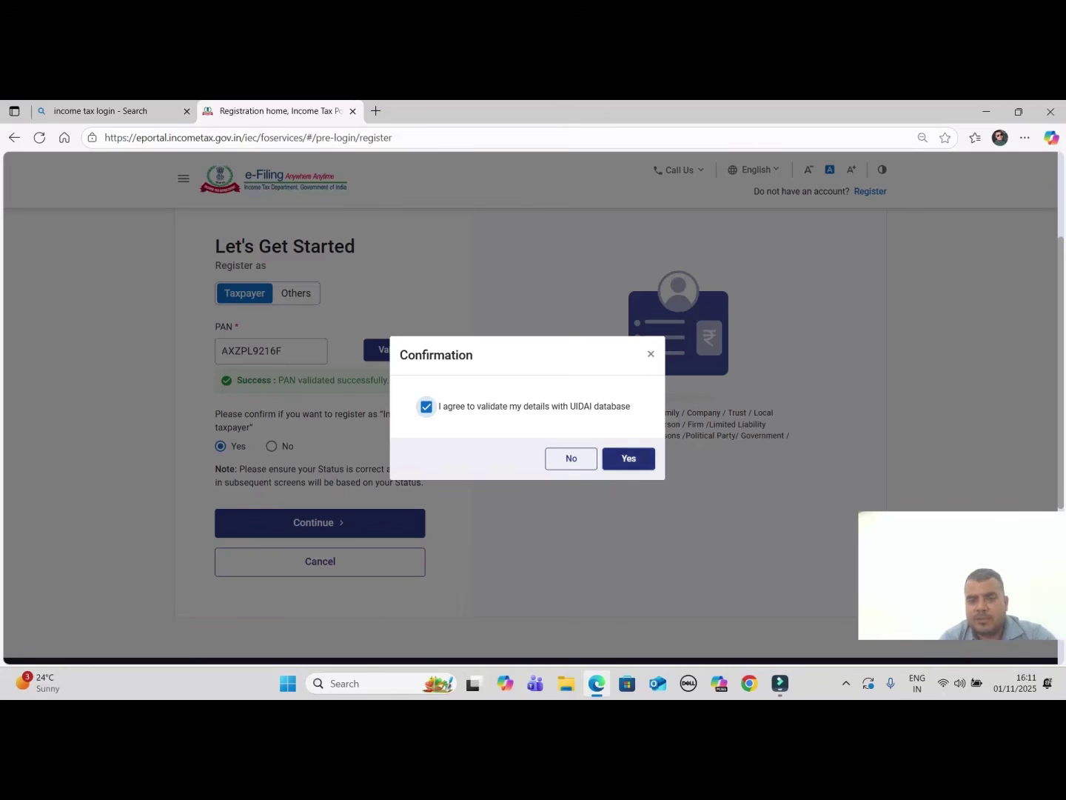
left_click(629, 458)
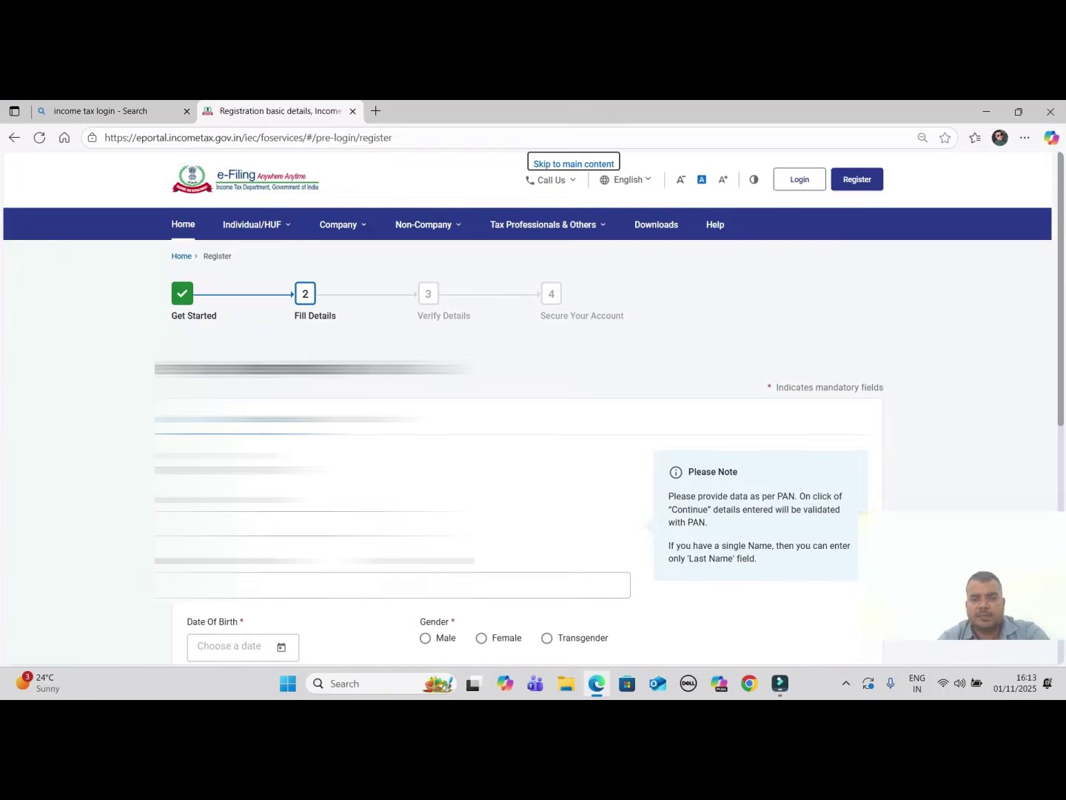
scroll(517, 452, "down", 2)
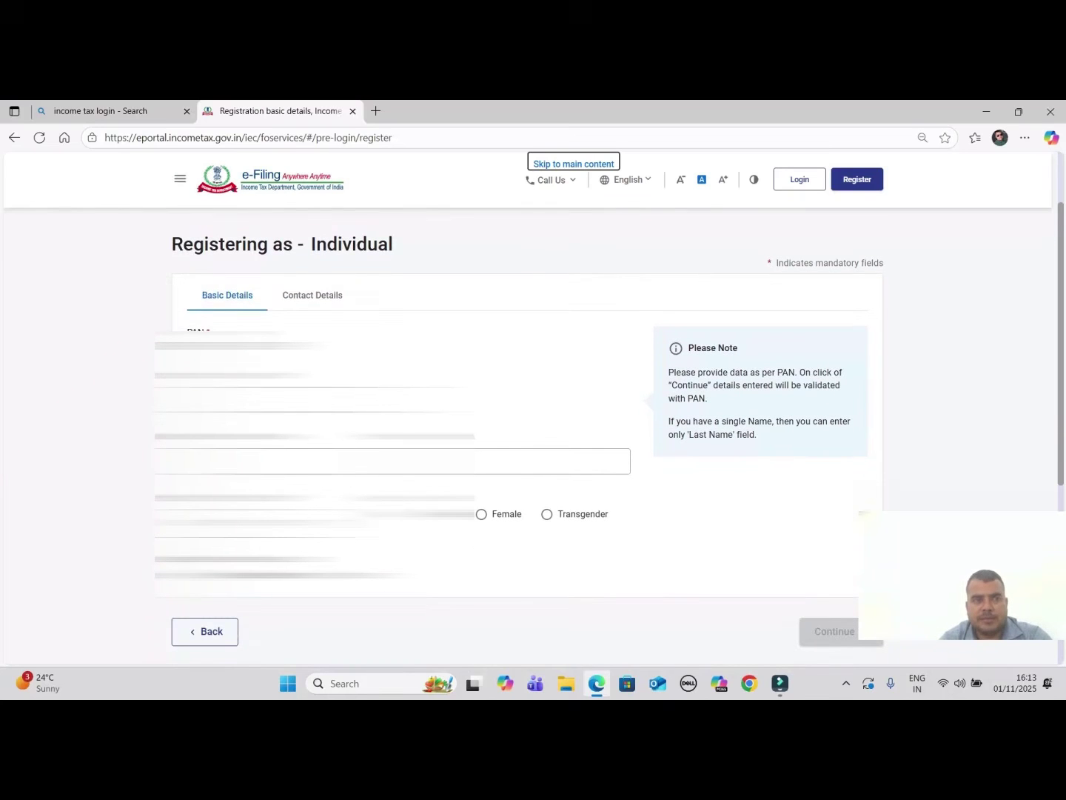
scroll(518, 444, "up", 1)
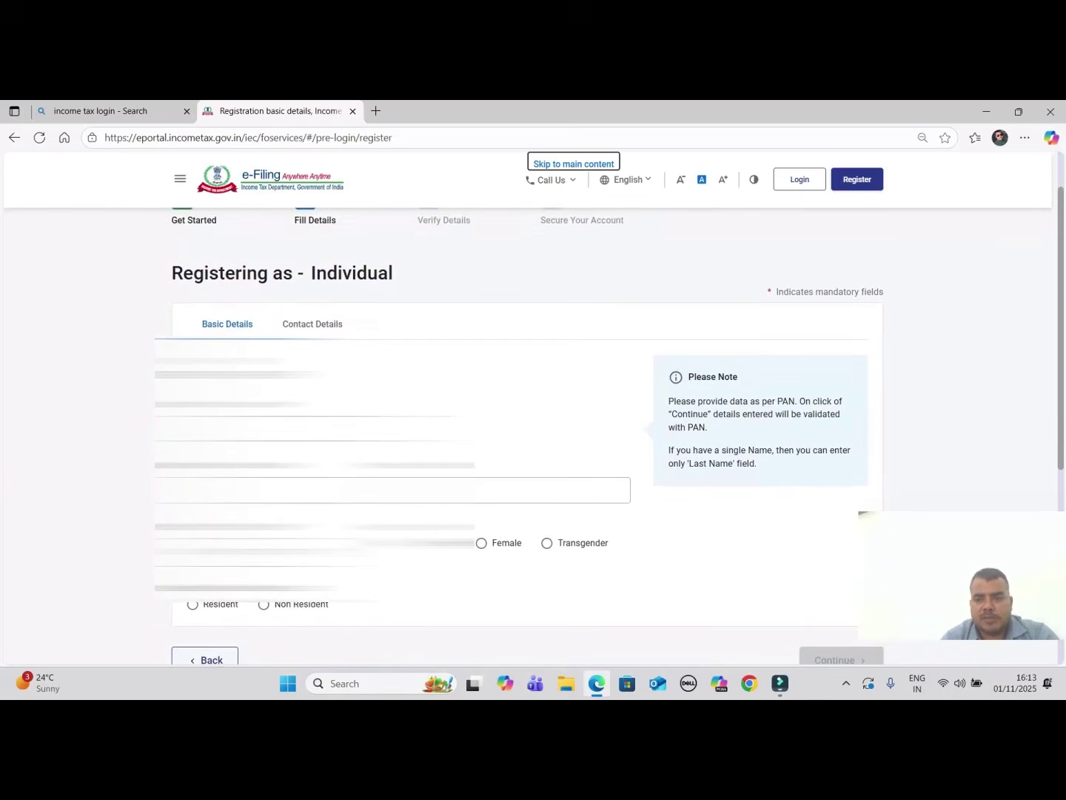
scroll(518, 445, "down", 1)
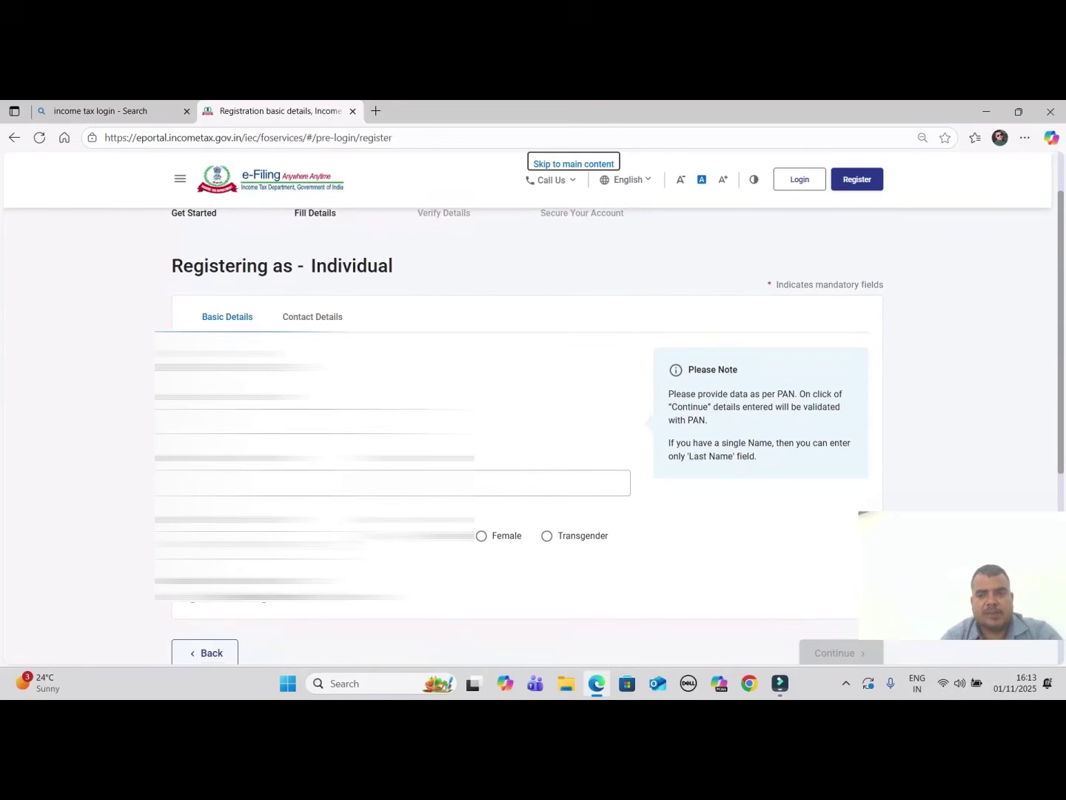
type("name")
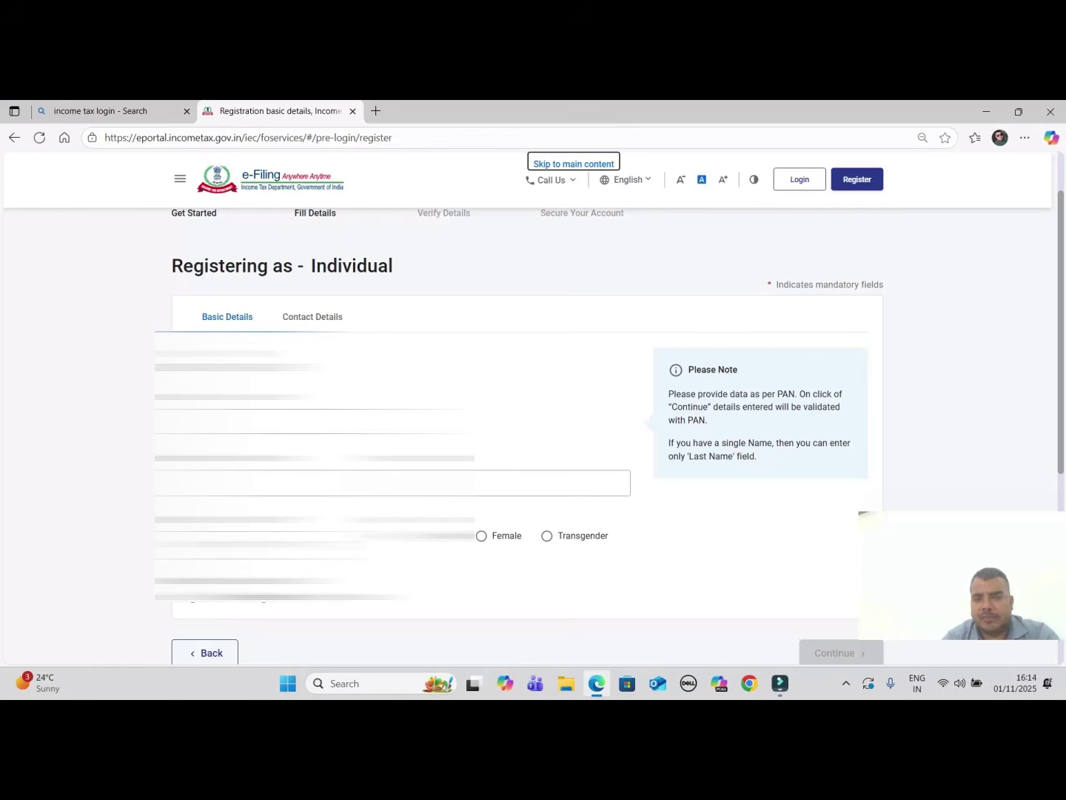
scroll(533, 437, "down", 3)
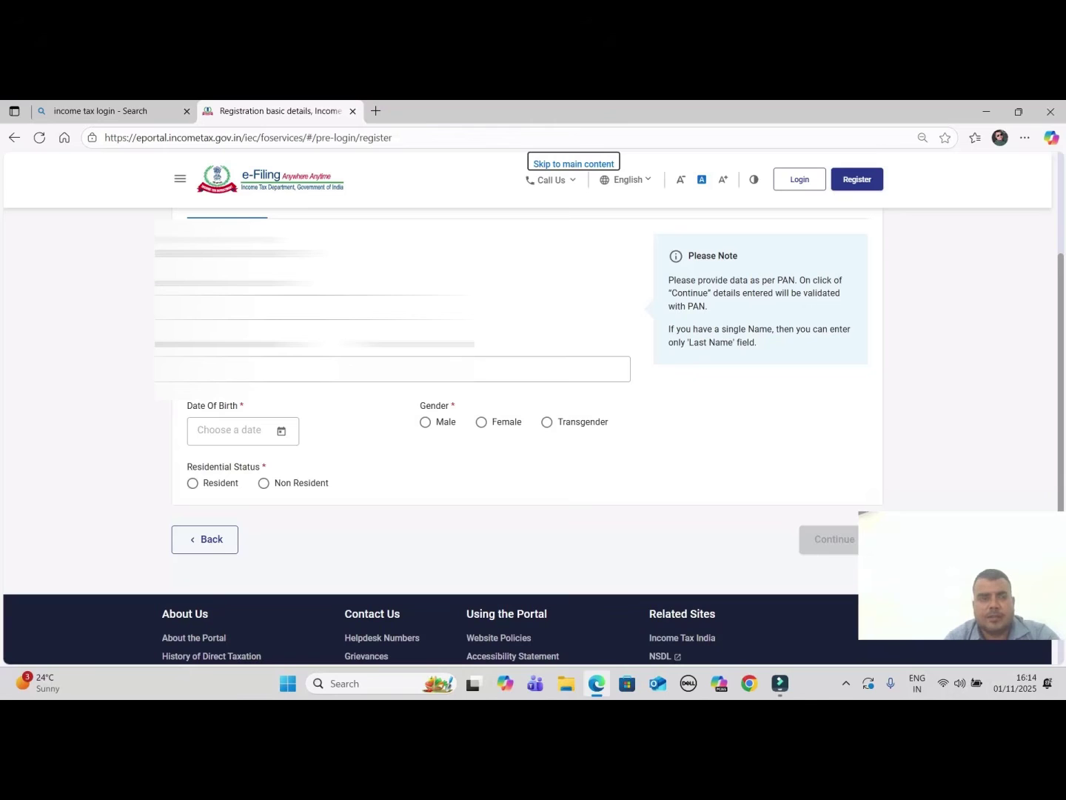
Enter the taxpayer's last name and first name in Basic Details
scroll(533, 415, "up", 2)
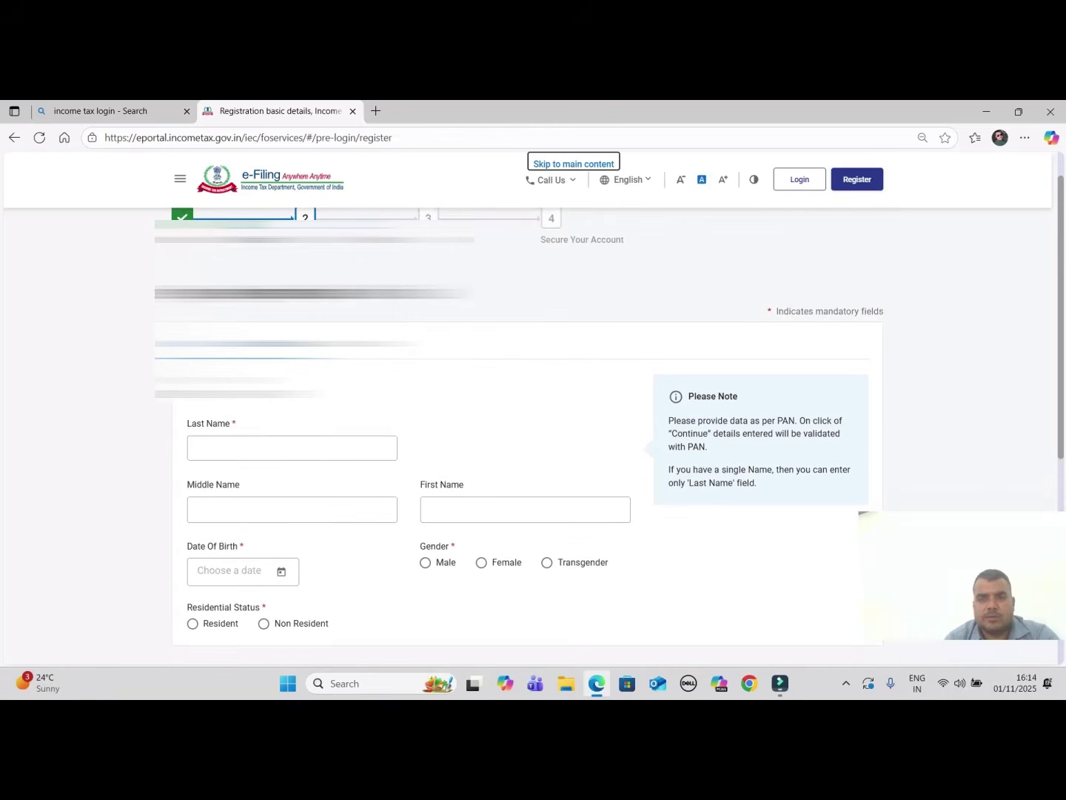
left_click(244, 448)
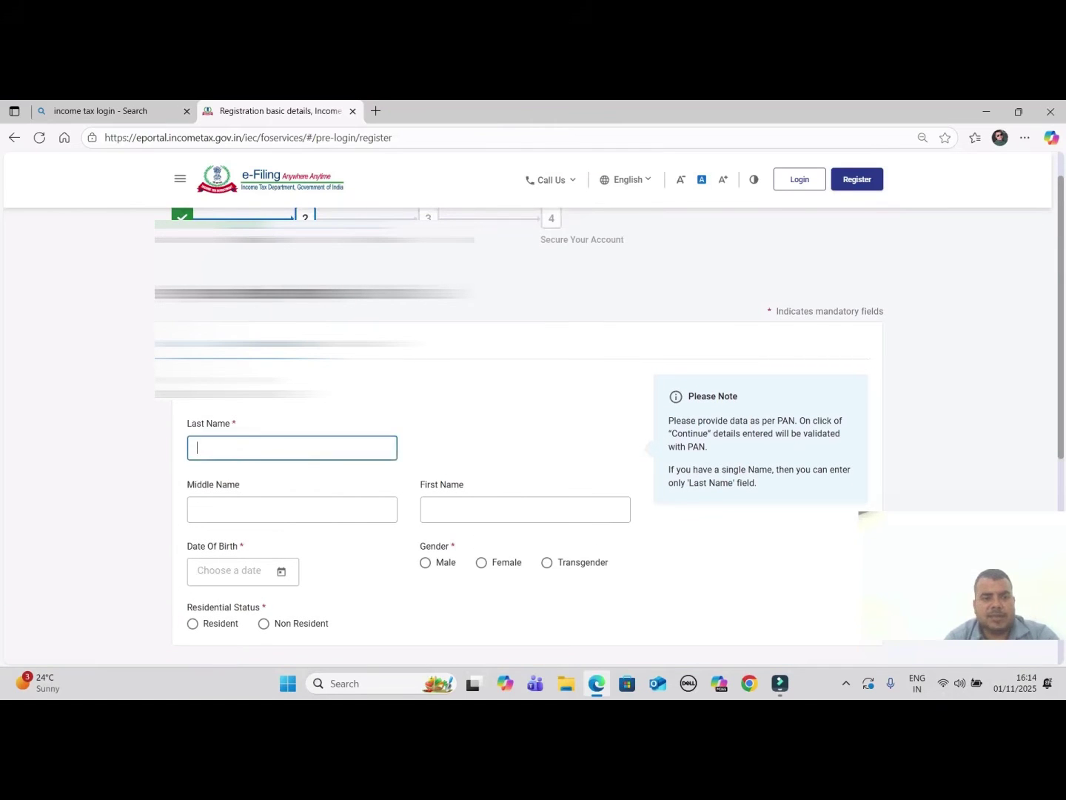
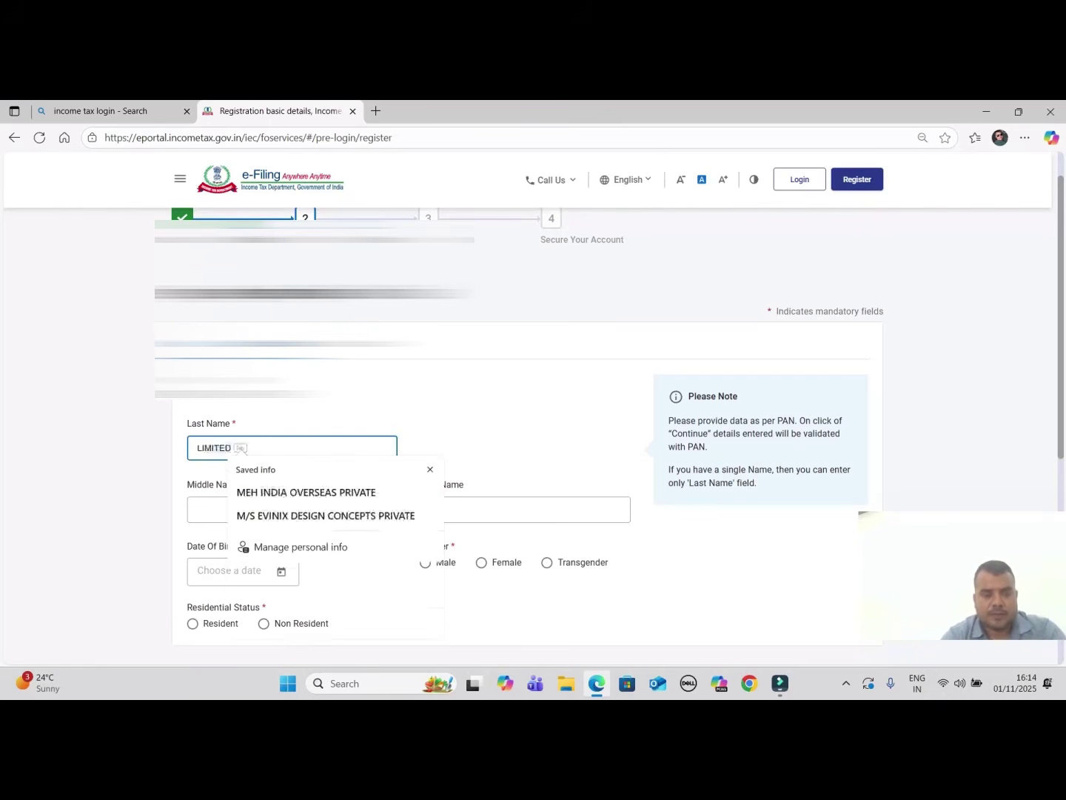
left_click(518, 509)
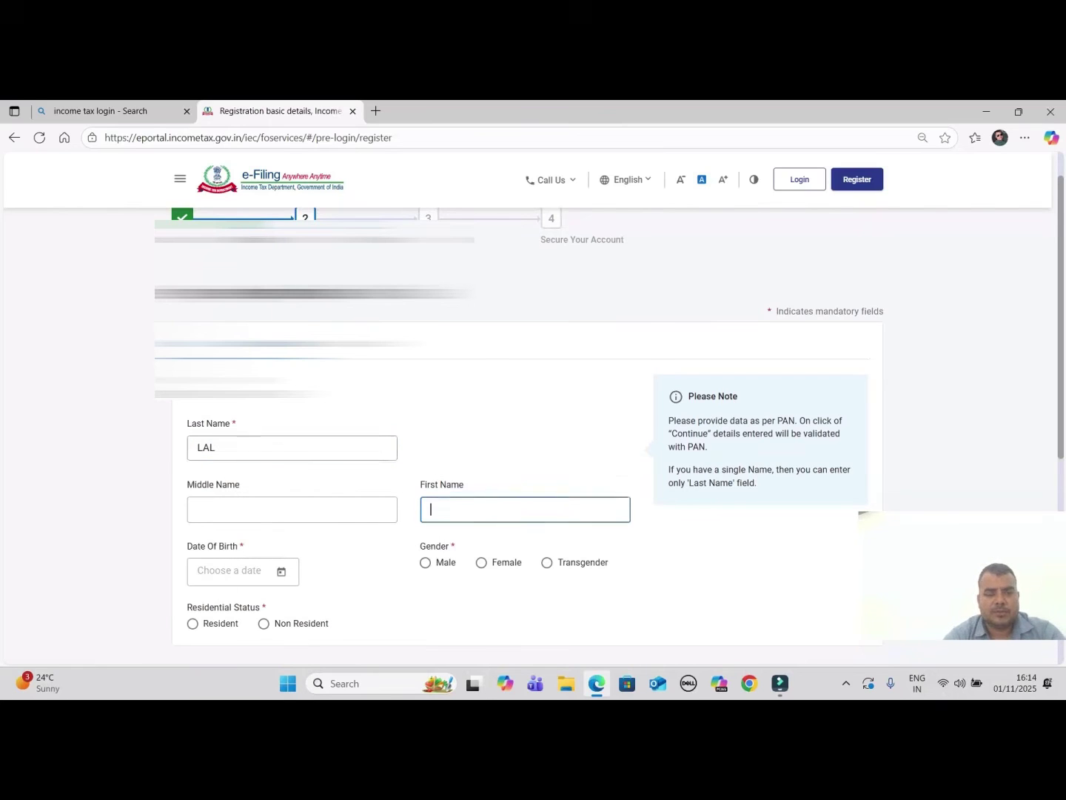
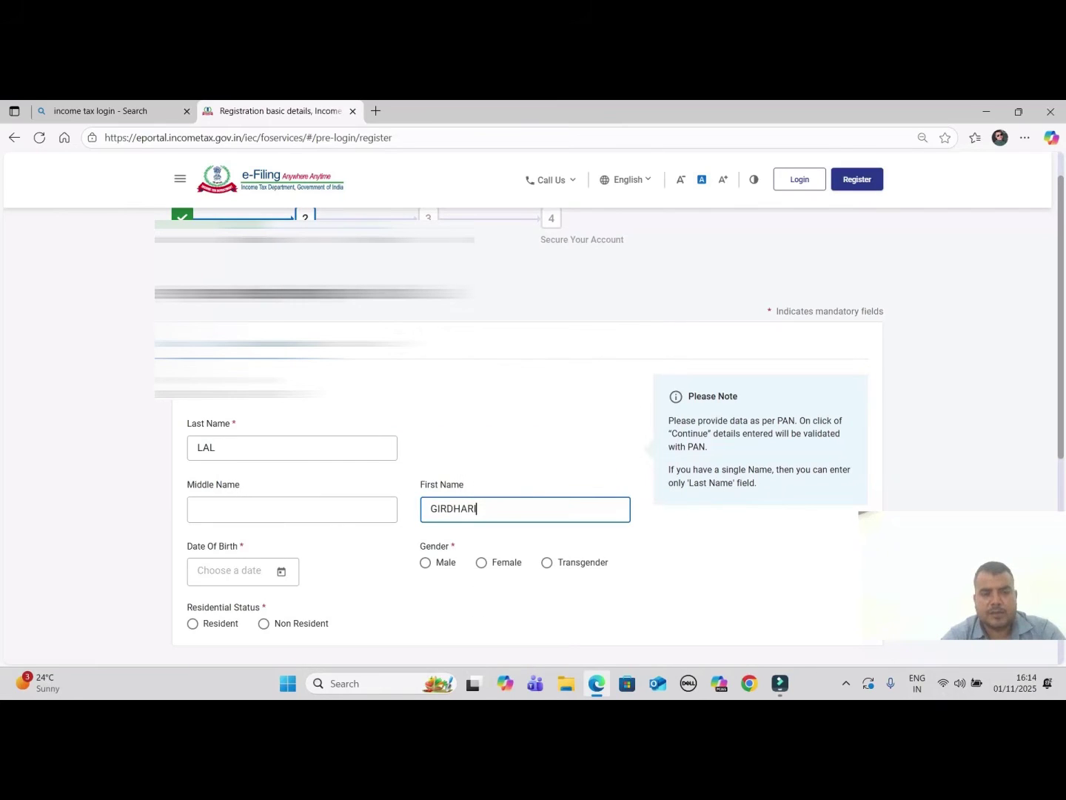
Pick the date of birth and continue to Contact Details
left_click(281, 570)
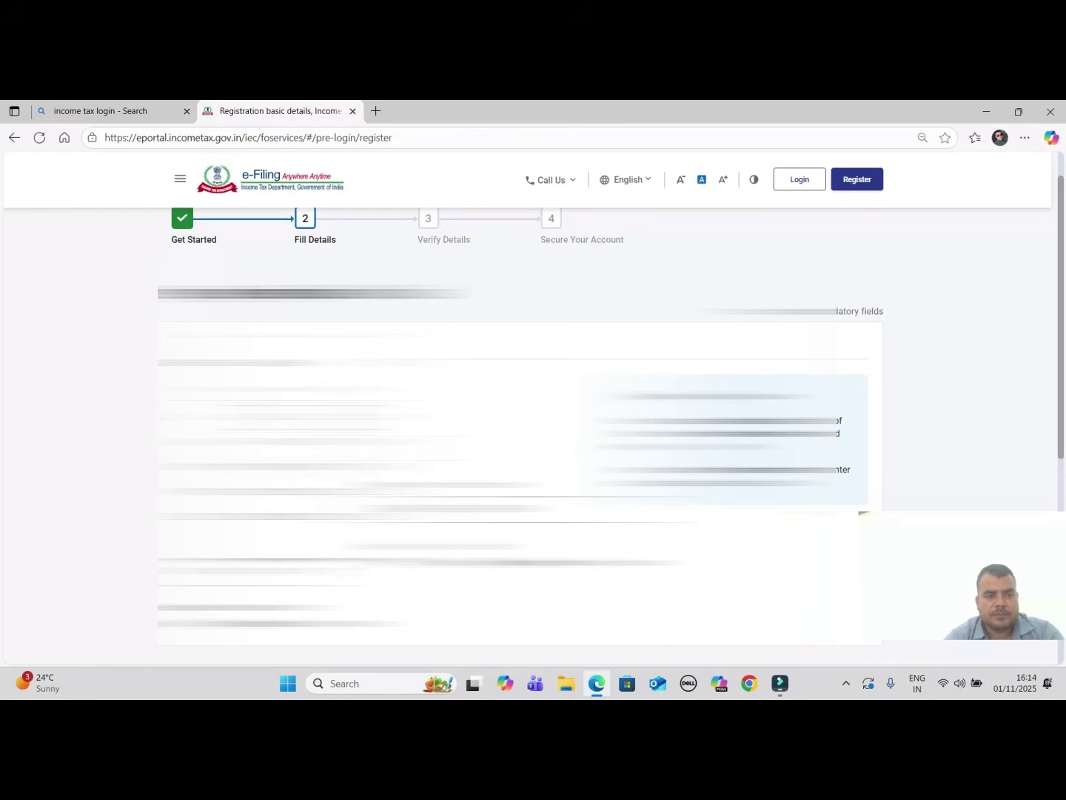
left_click(288, 348)
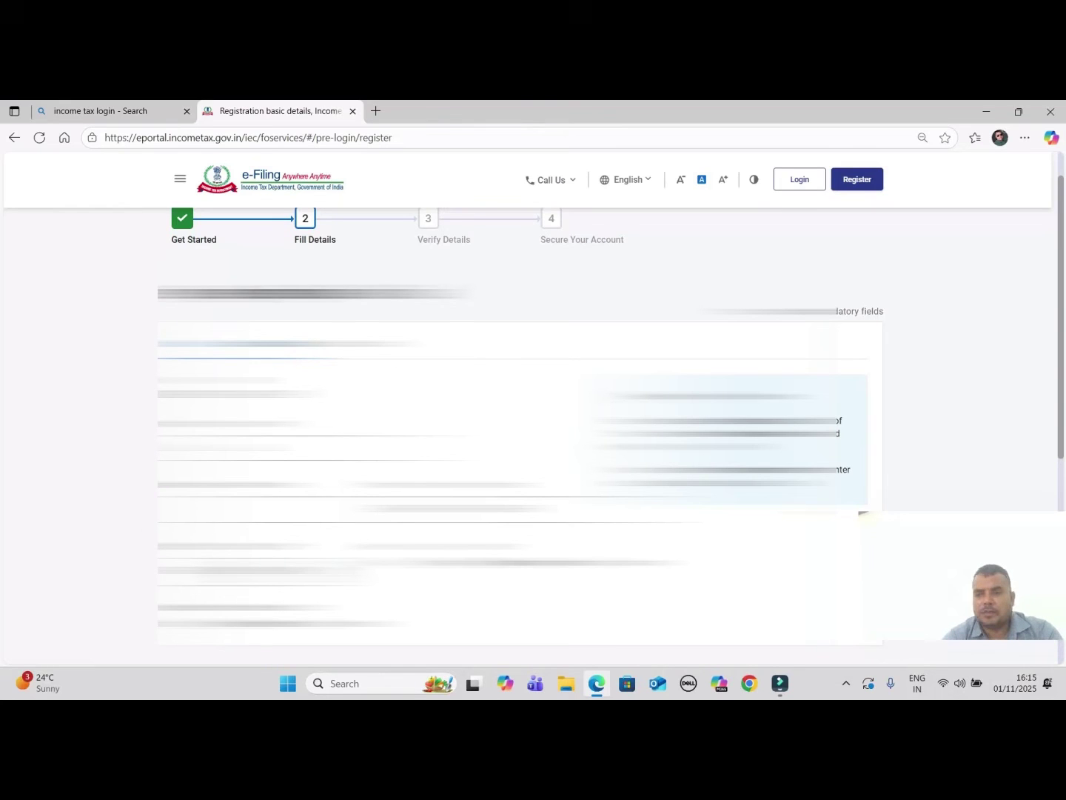
scroll(519, 430, "down", 1)
scroll(518, 430, "down", 1)
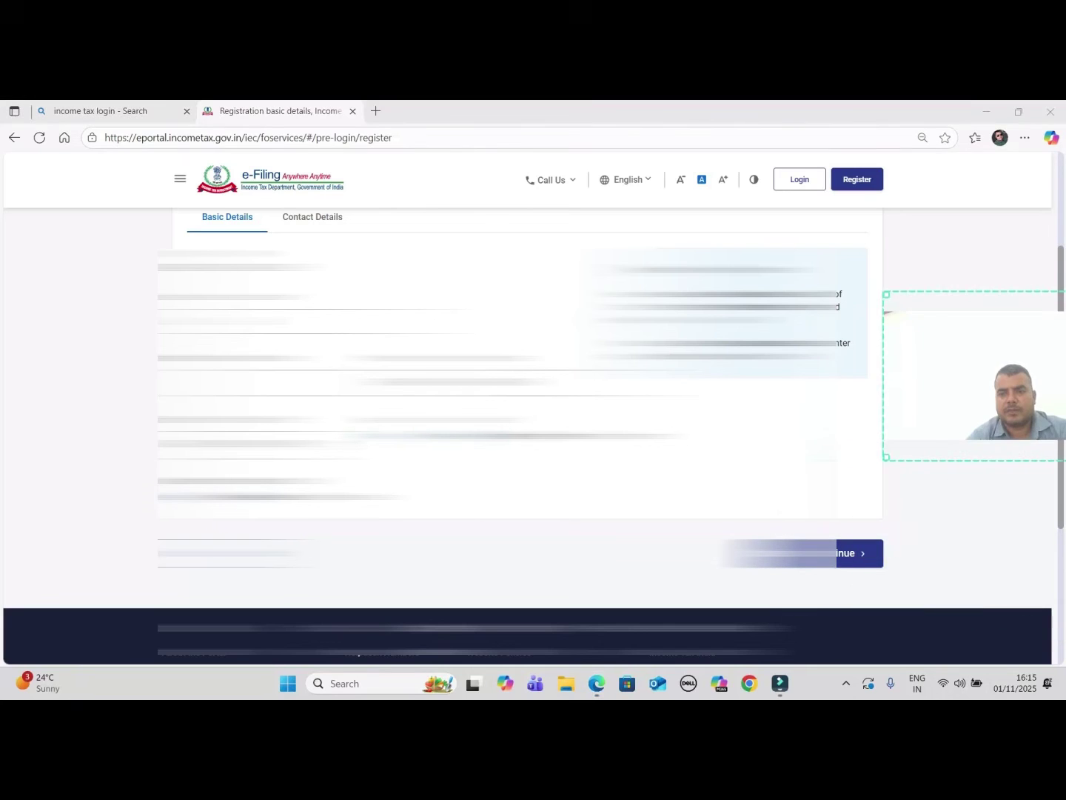
key("Return")
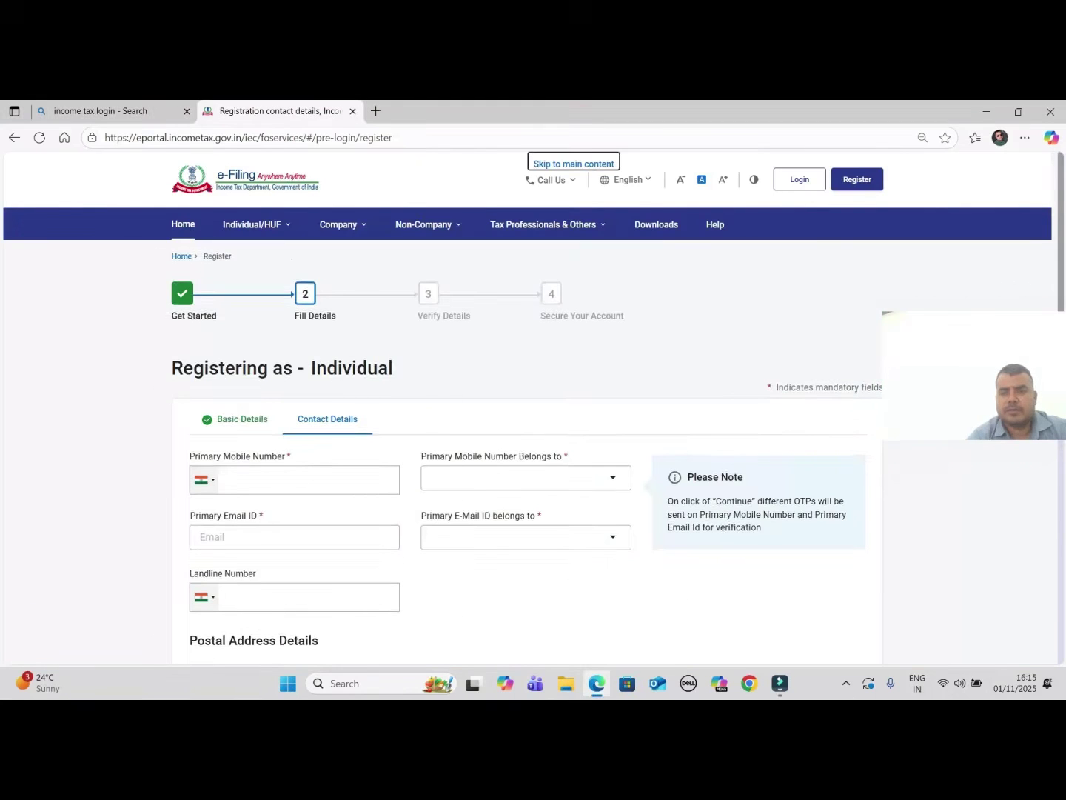
Enter the primary email ID and choose who the primary mobile number belongs to
scroll(533, 414, "down", 2)
scroll(534, 415, "down", 1)
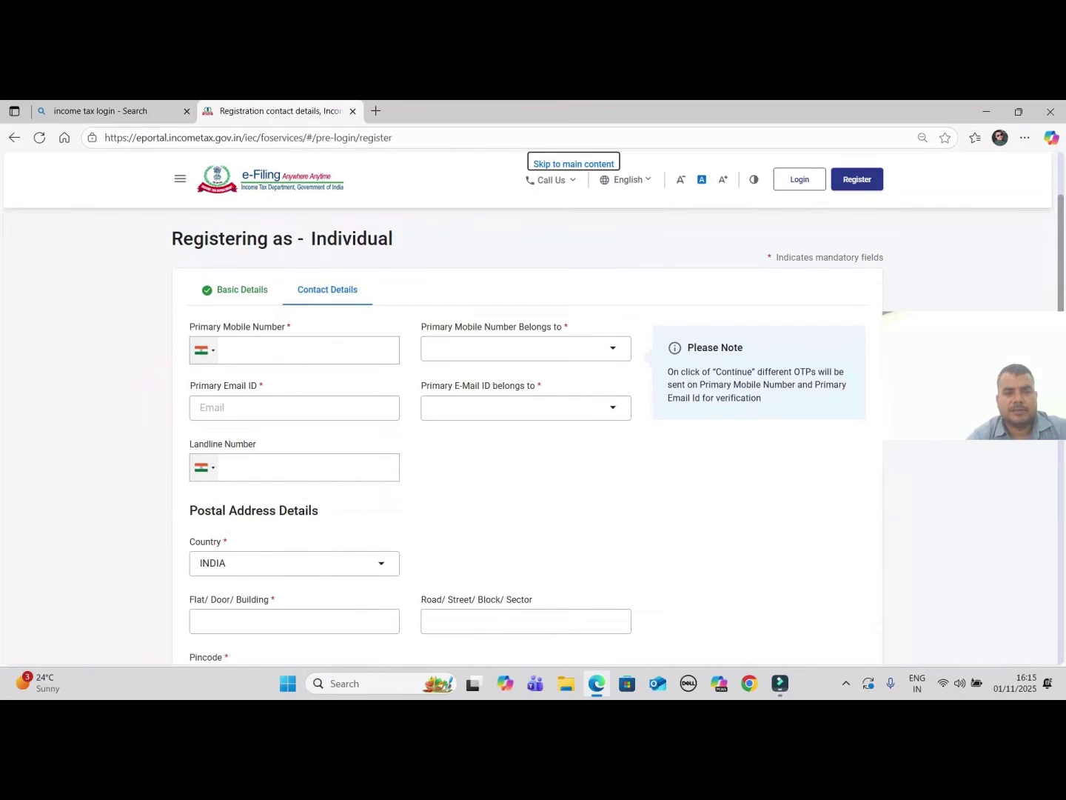
left_click(294, 408)
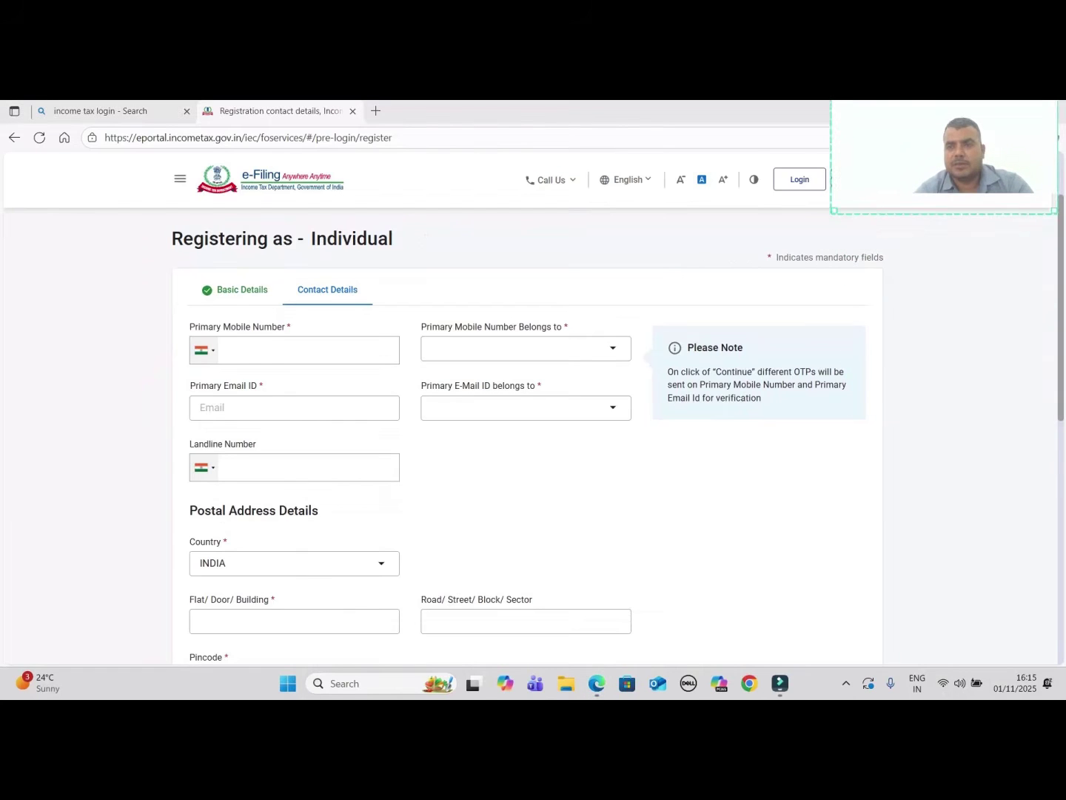
key("Tab")
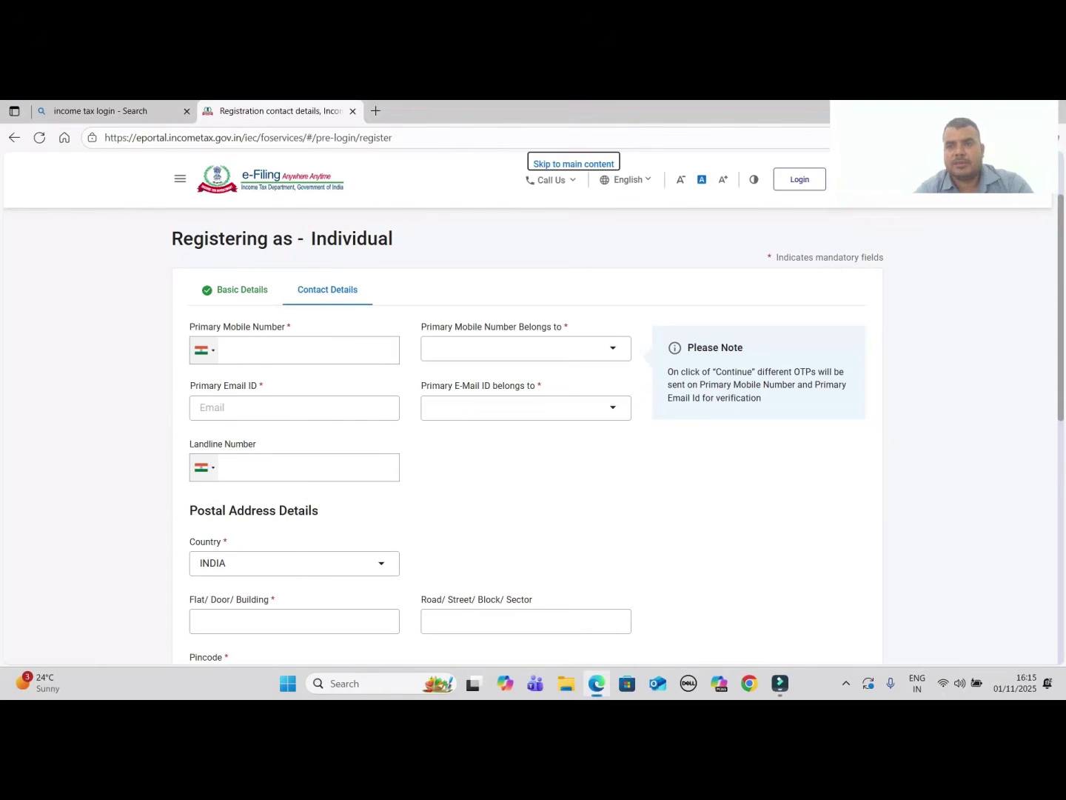
scroll(533, 429, "down", 2)
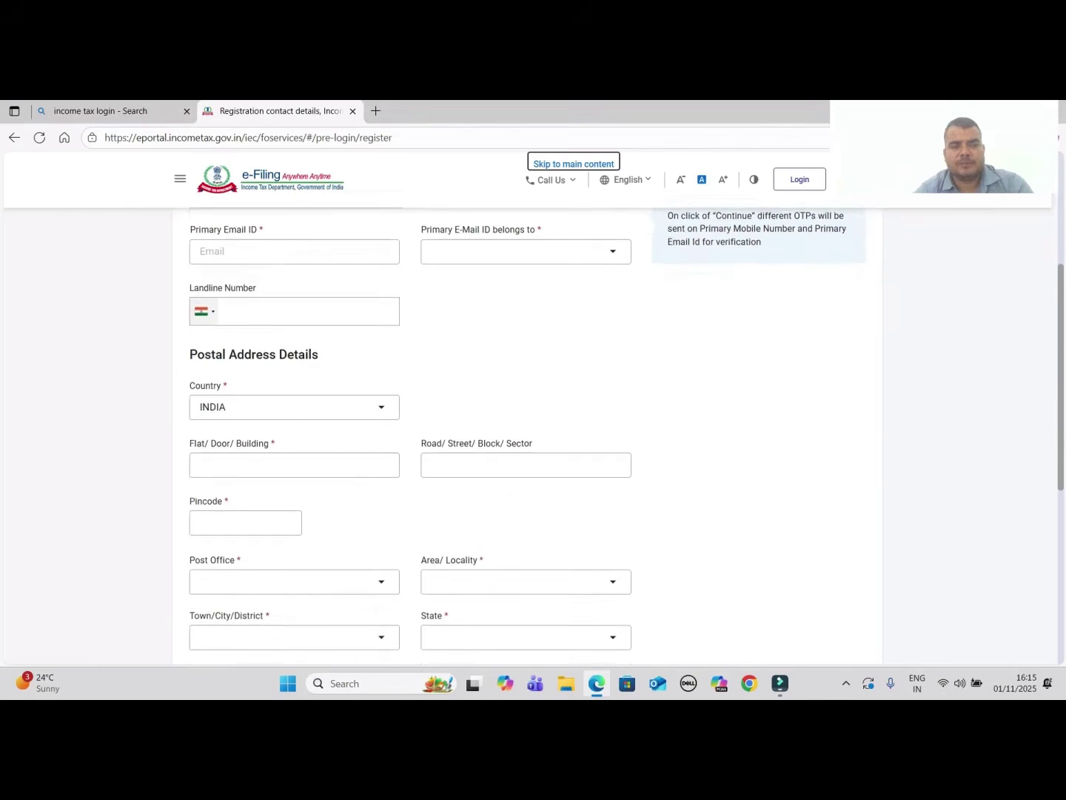
scroll(533, 430, "down", 2)
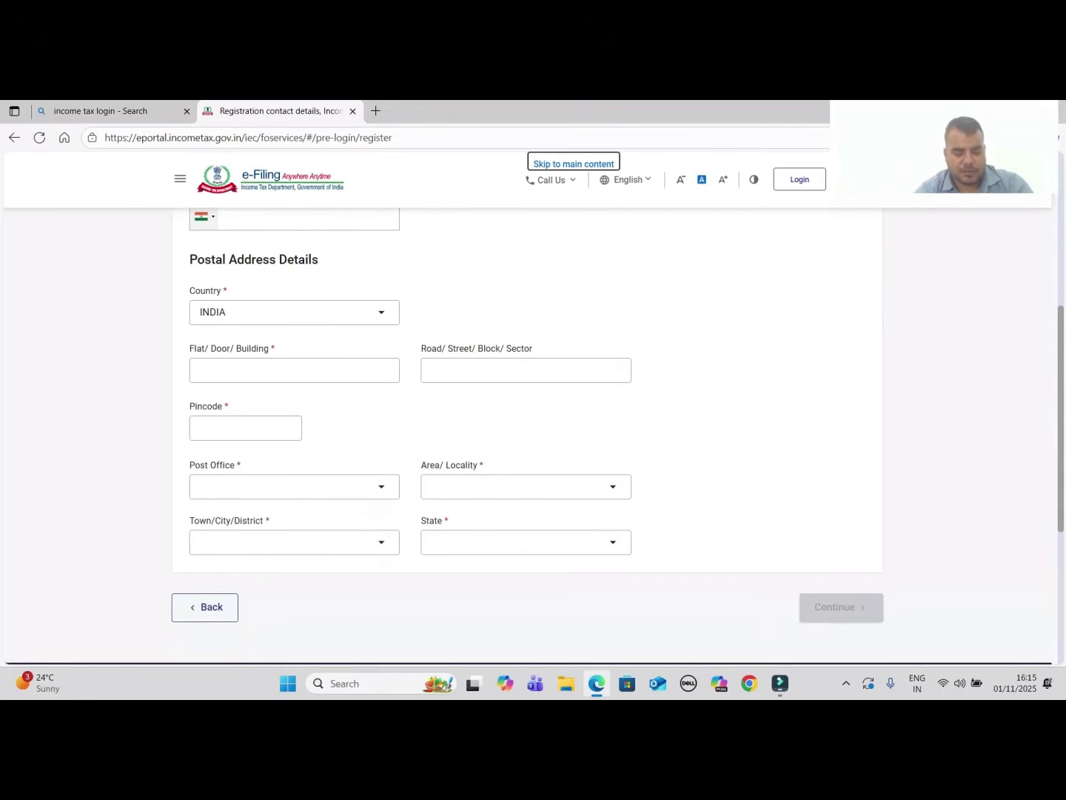
scroll(534, 430, "up", 4)
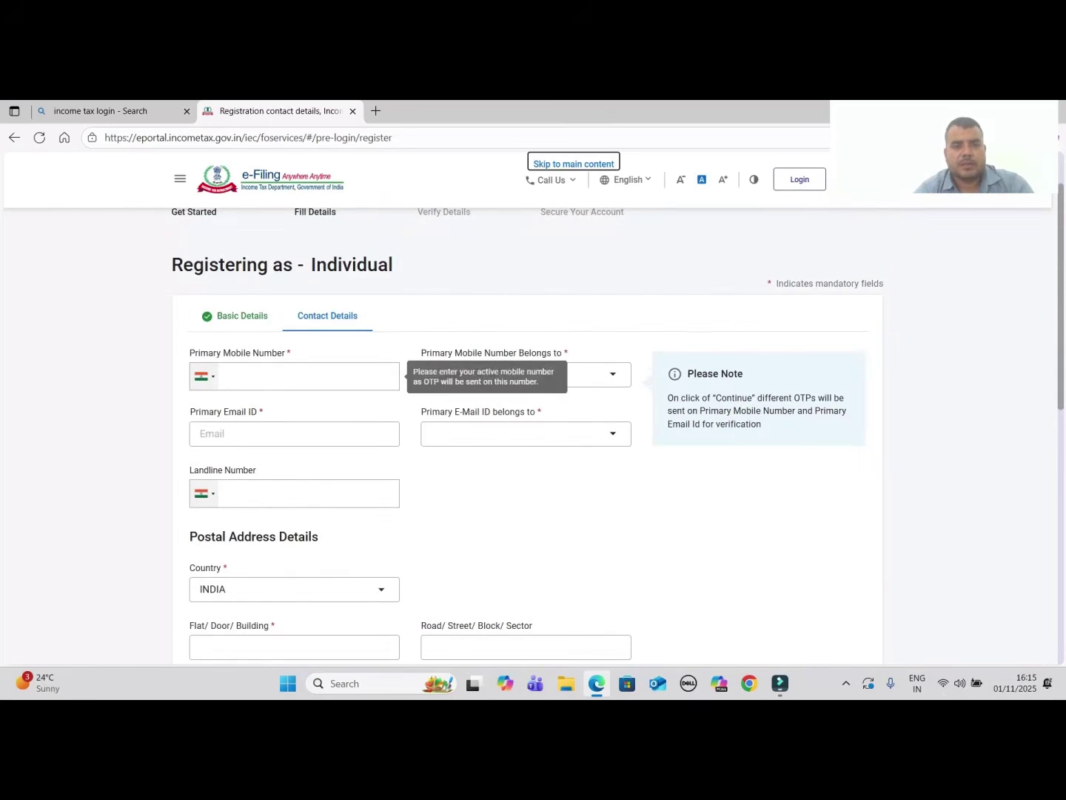
left_click(526, 375)
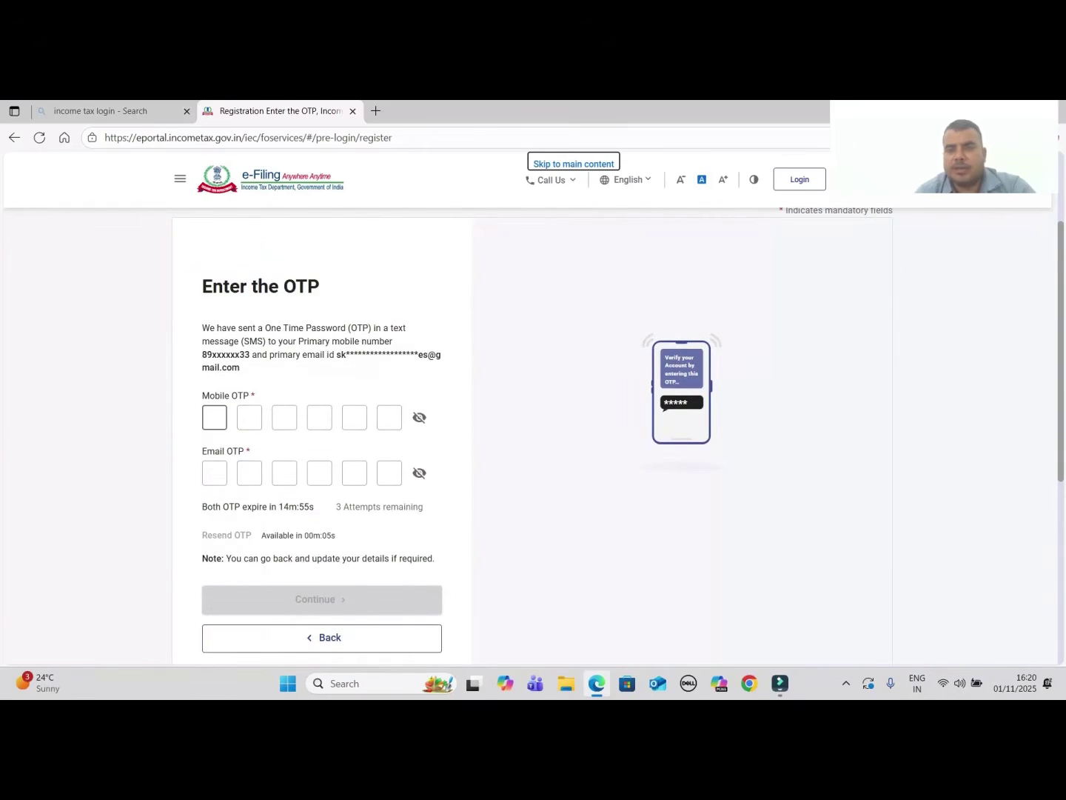
Type the six-digit Email OTP starting from the first box
left_click(214, 473)
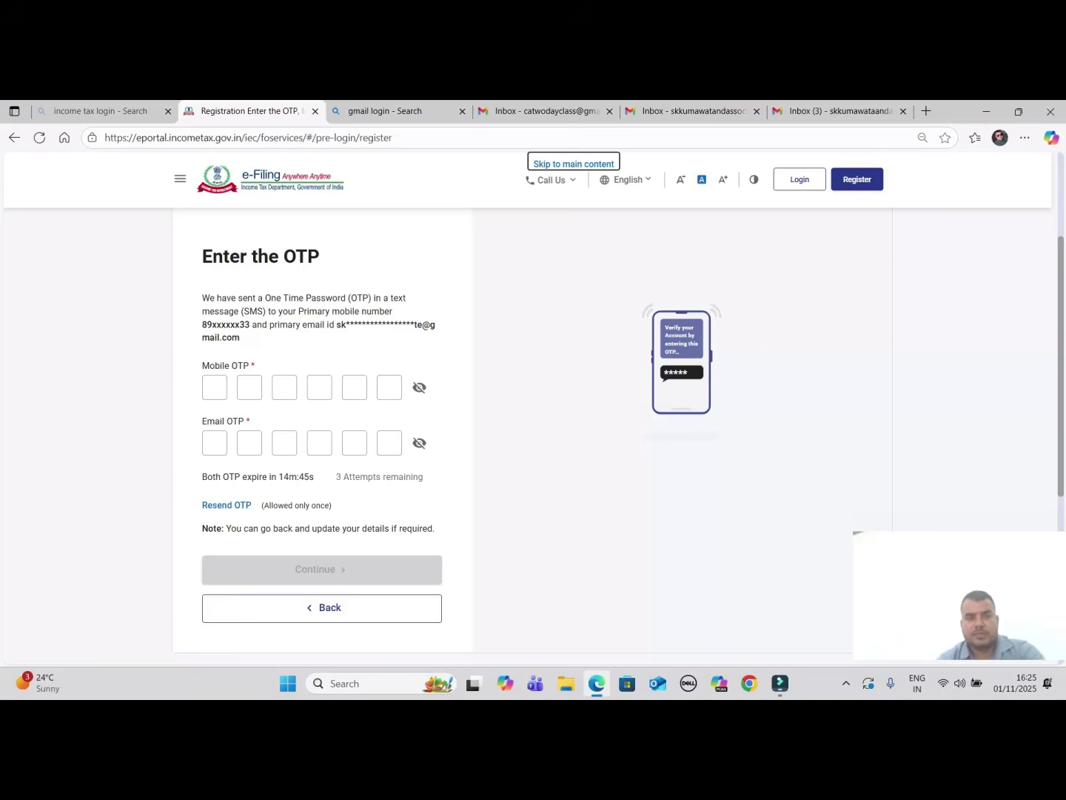
left_click(216, 443)
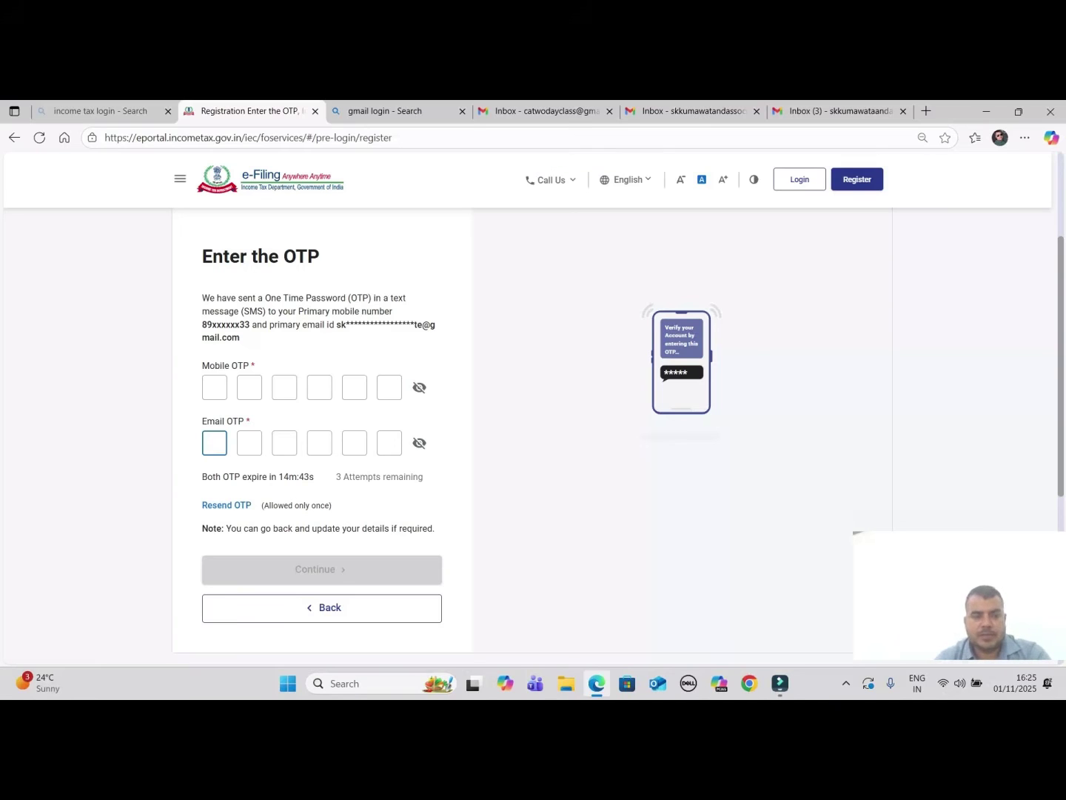
type("••••••")
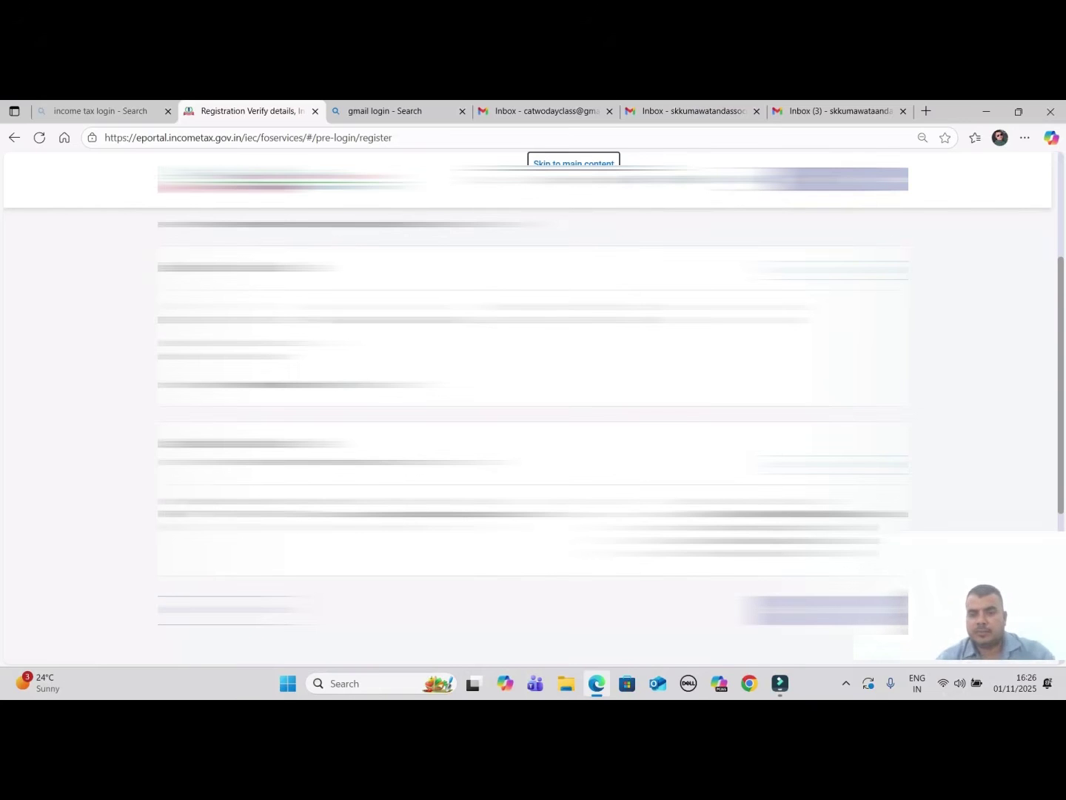
Scroll through the Verify Details page to review the registration details
scroll(534, 445, "down", 1)
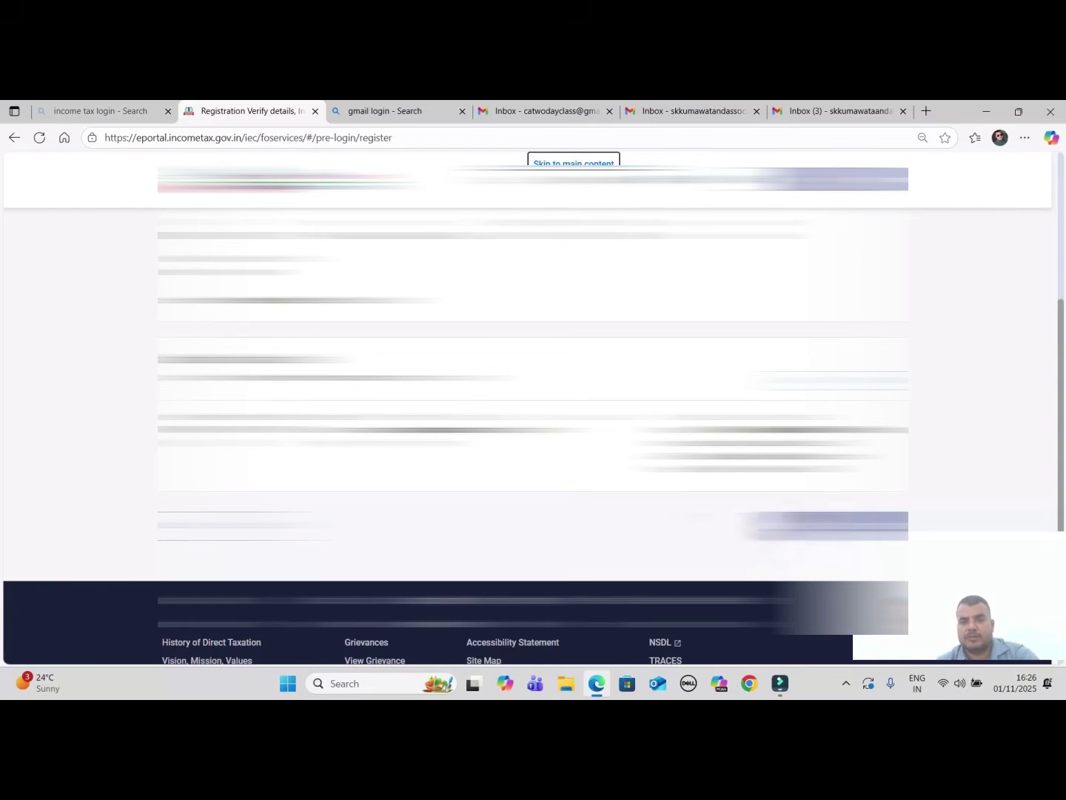
scroll(534, 407, "up", 2)
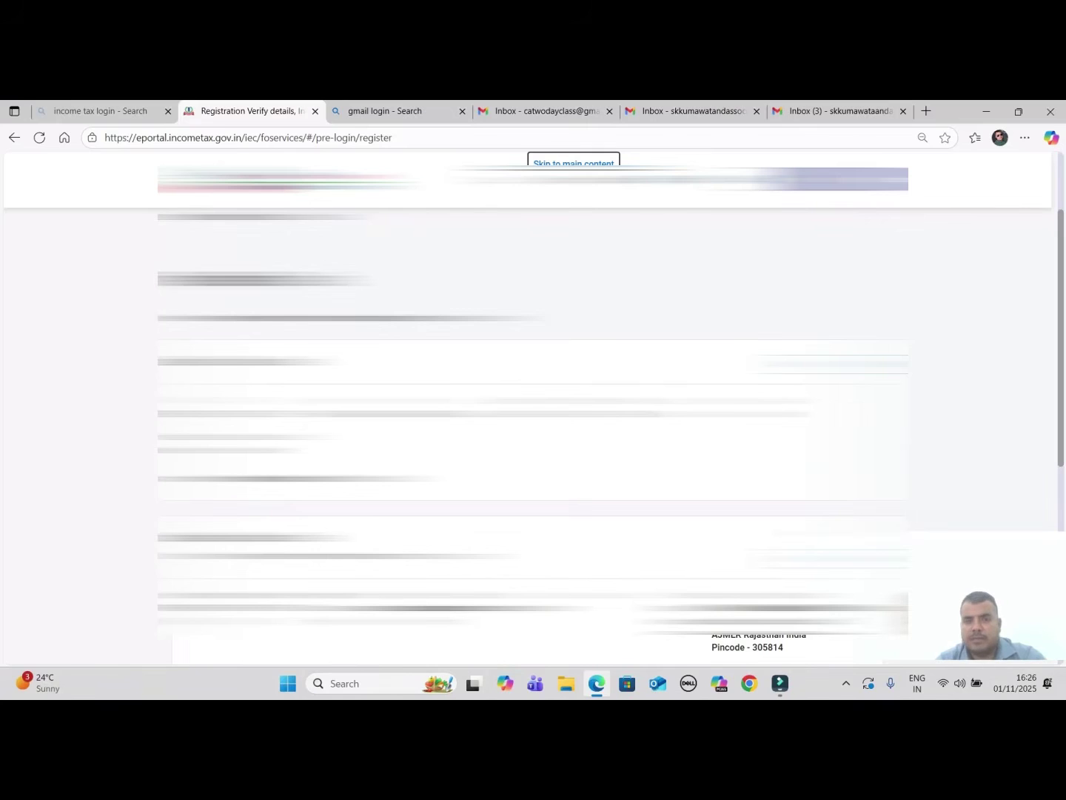
scroll(533, 407, "down", 1)
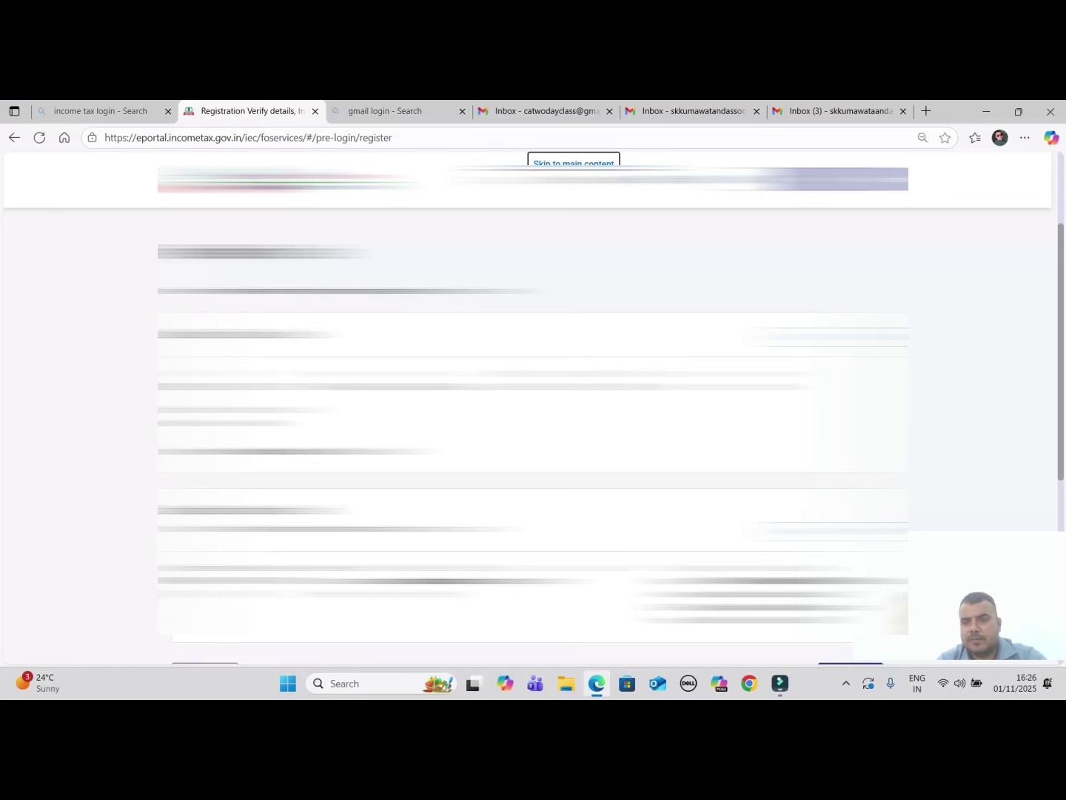
scroll(533, 407, "down", 2)
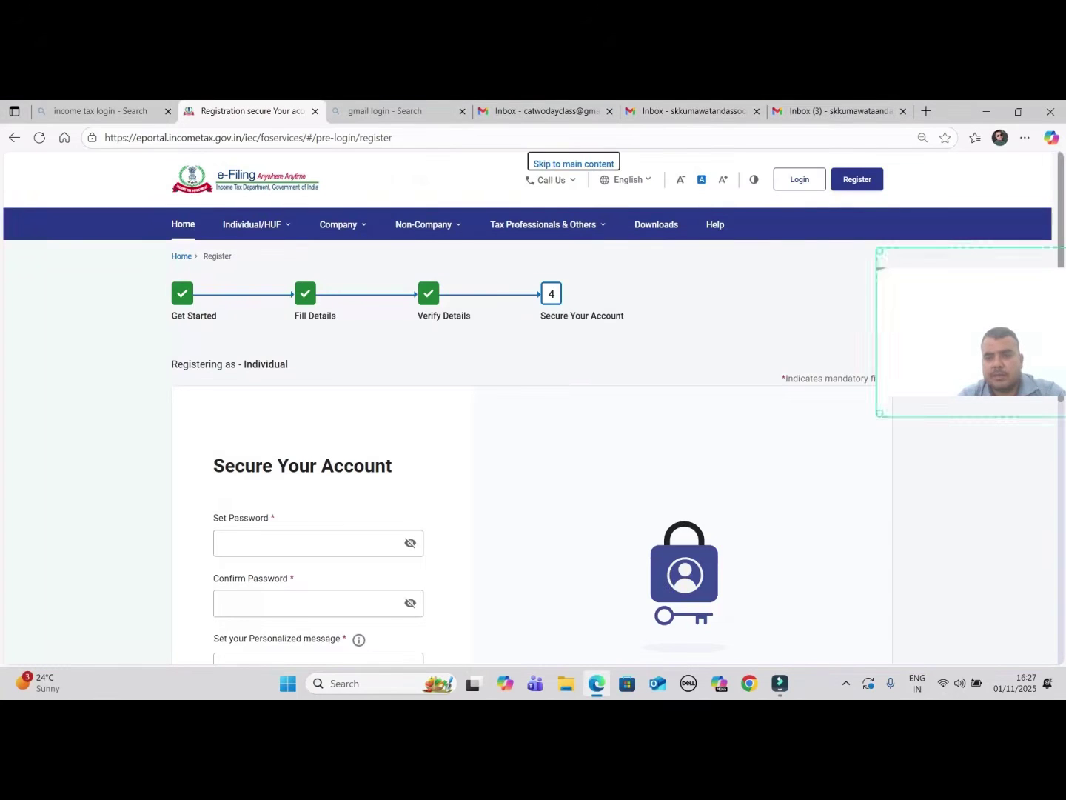
scroll(528, 410, "down", 1)
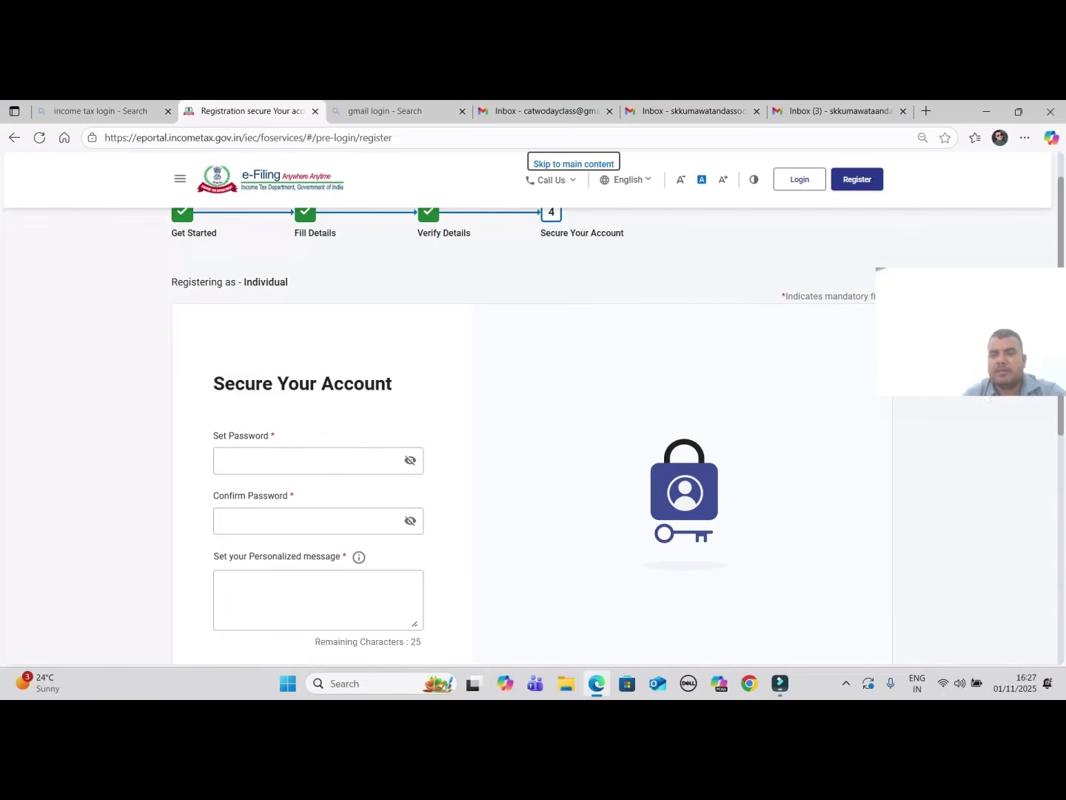
scroll(528, 410, "down", 1)
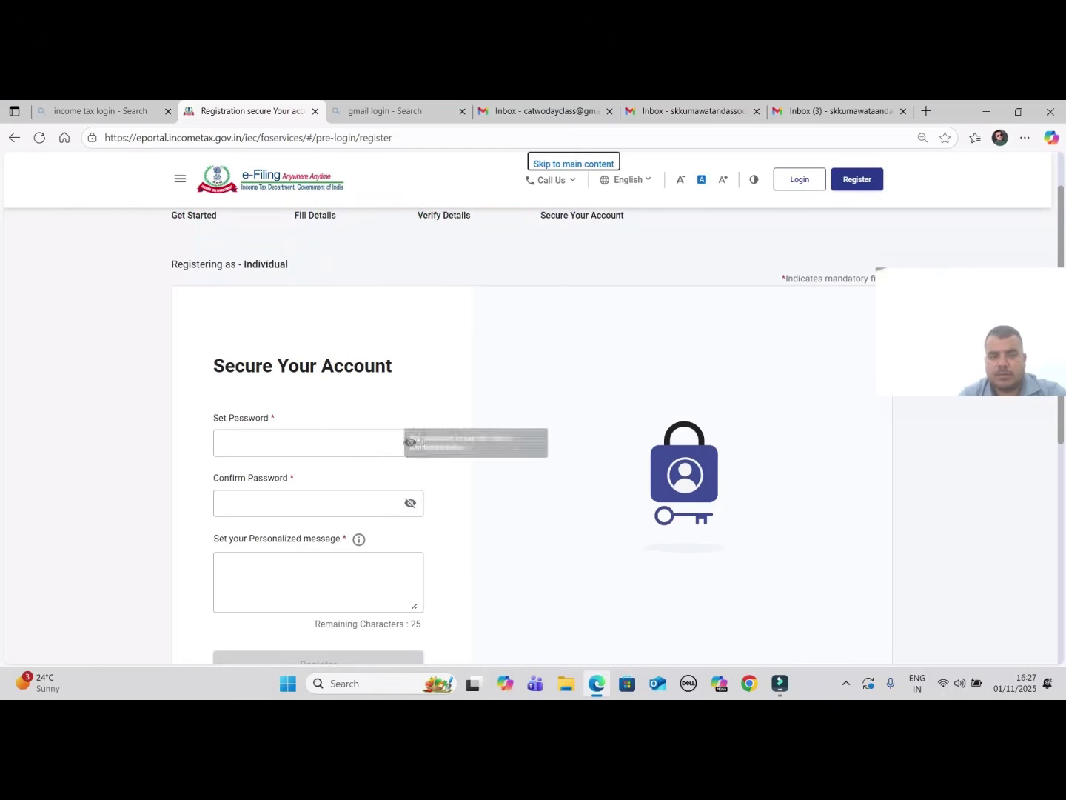
mouse_move(880, 268)
left_mouse_down()
mouse_move(884, 288)
mouse_move(881, 280)
left_mouse_up()
left_click(881, 280)
scroll(881, 280, "down", 2)
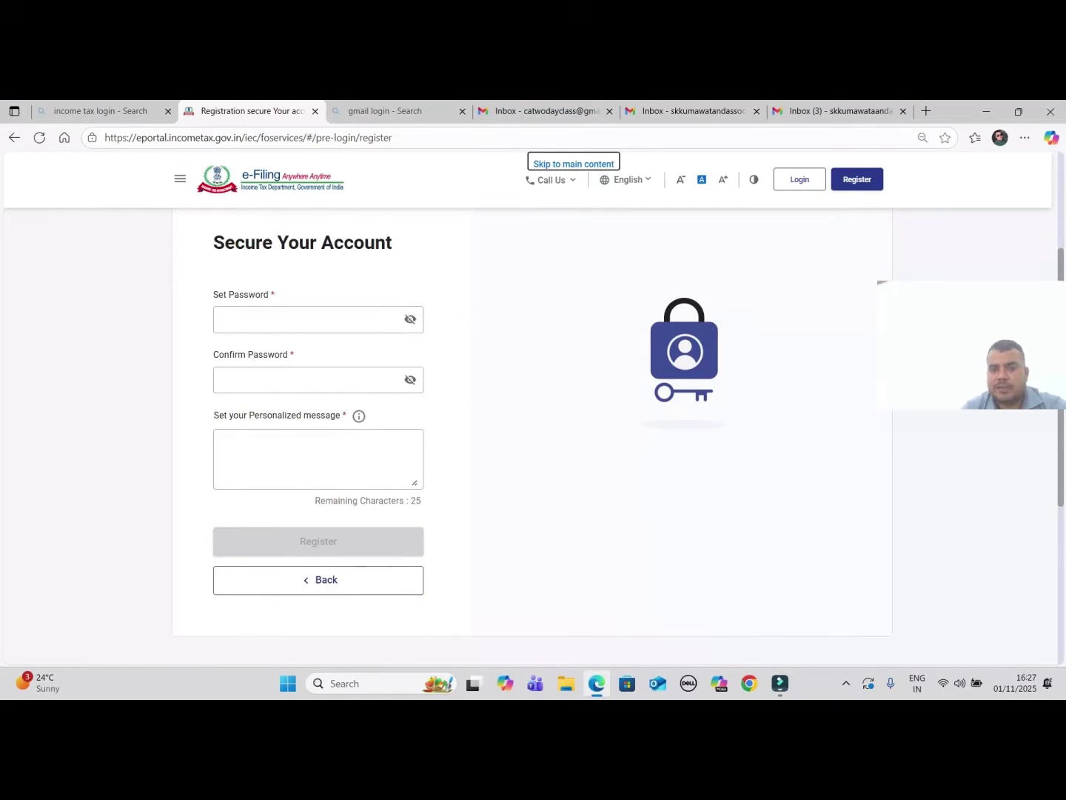
scroll(881, 280, "up", 1)
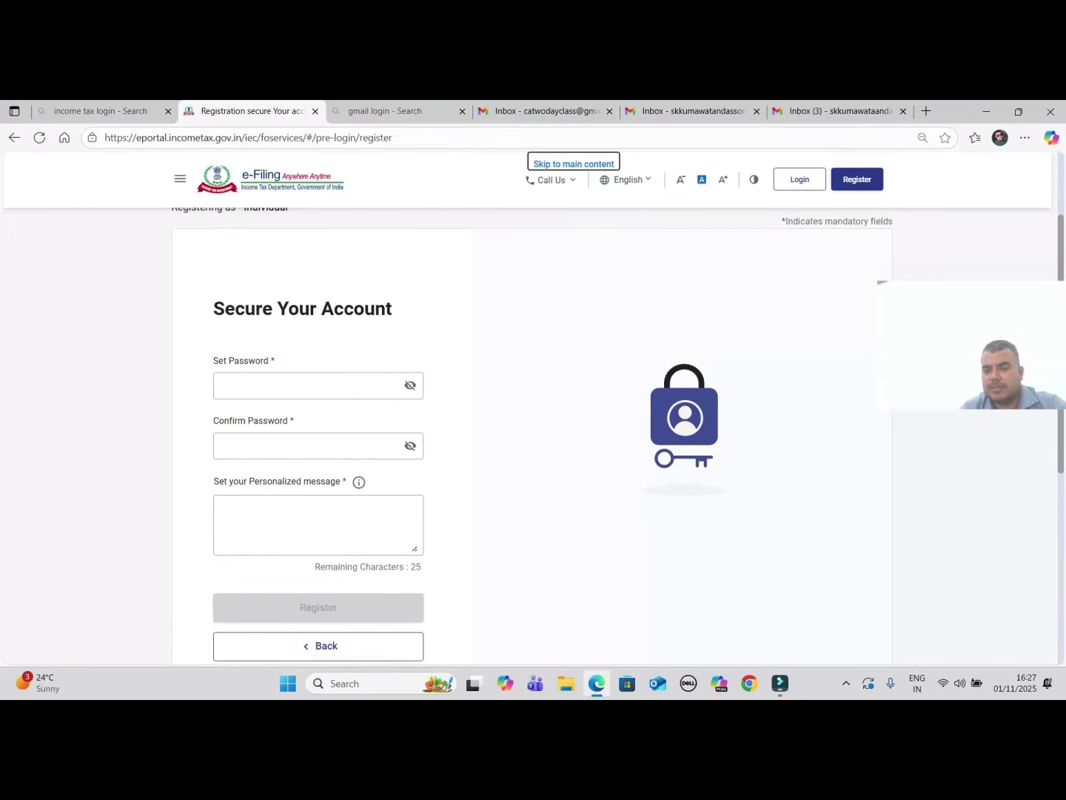
left_click(308, 385)
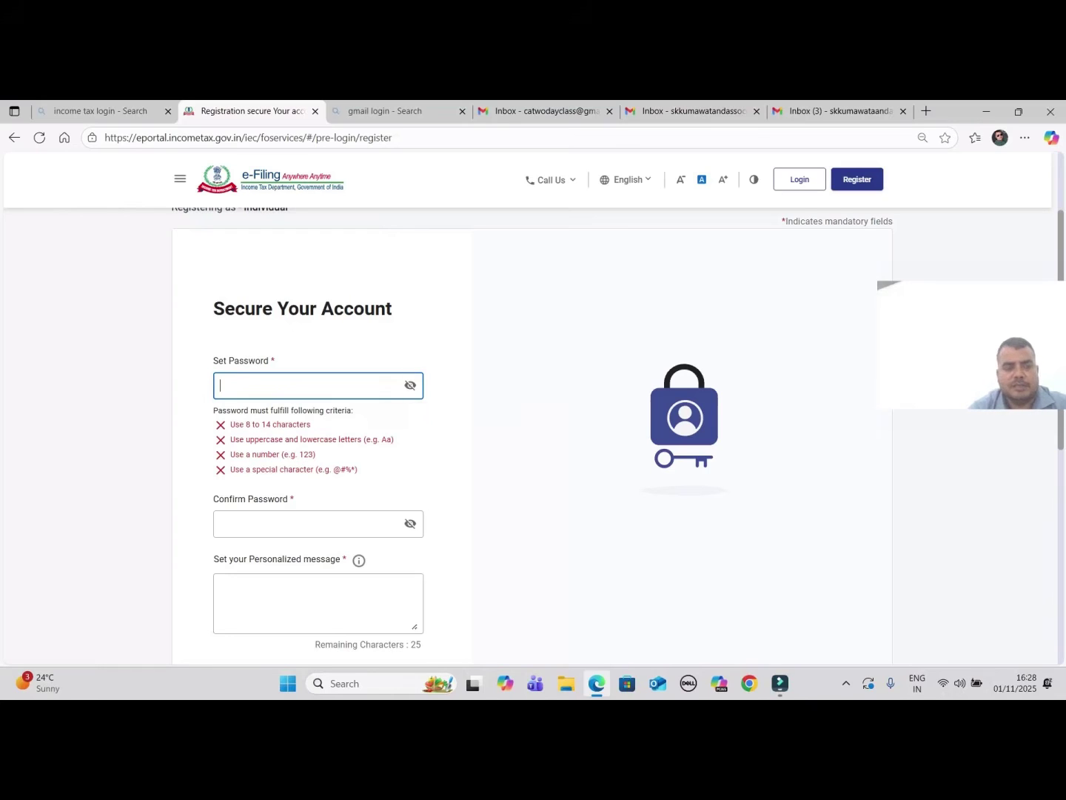
Enter a strong password and re-enter it identically in Confirm Password
type("*******")
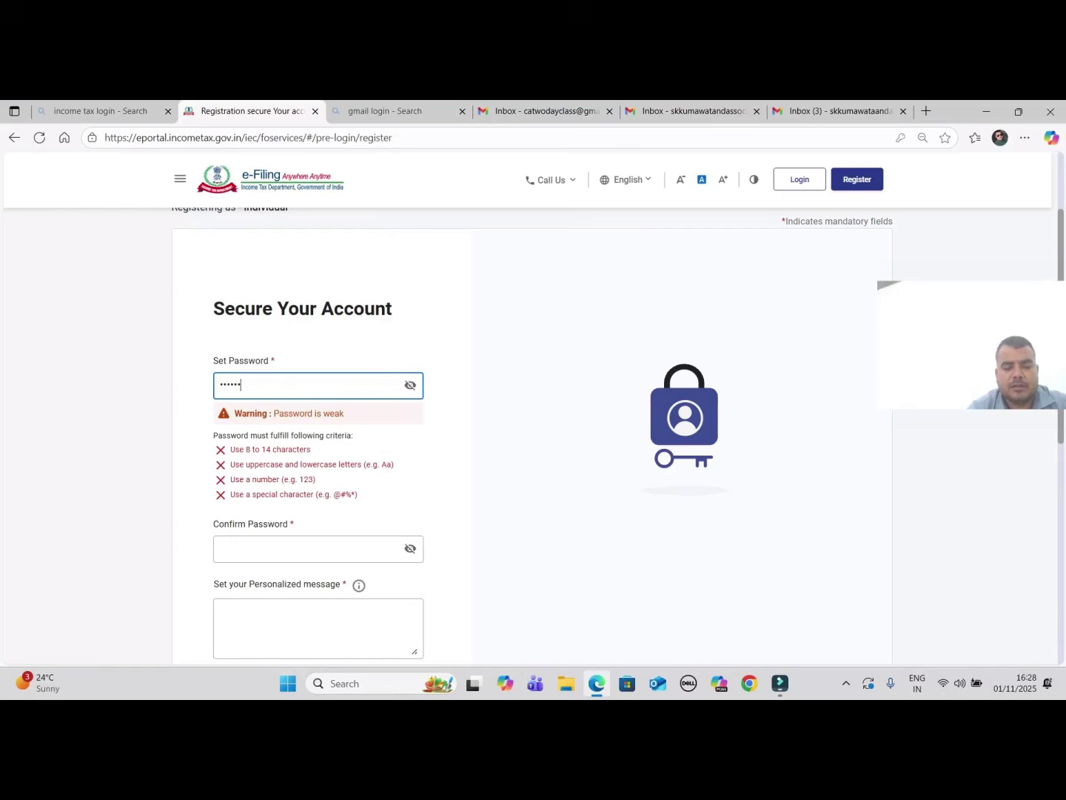
type("*****")
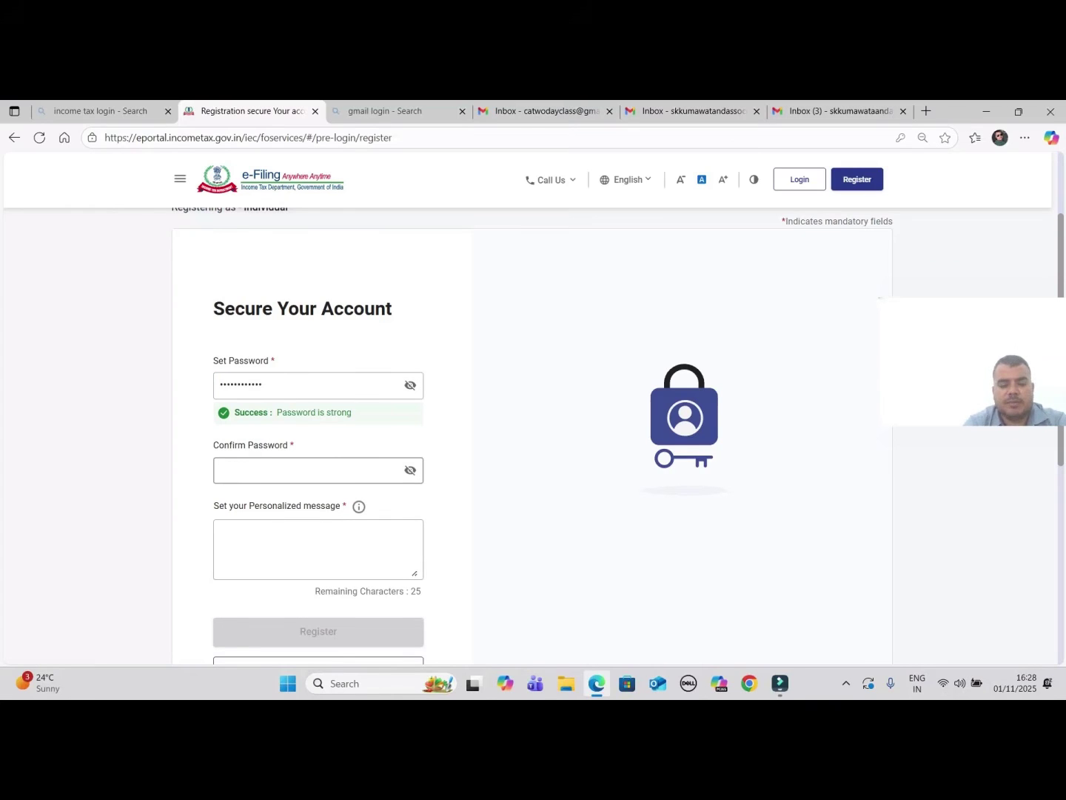
left_click(311, 471)
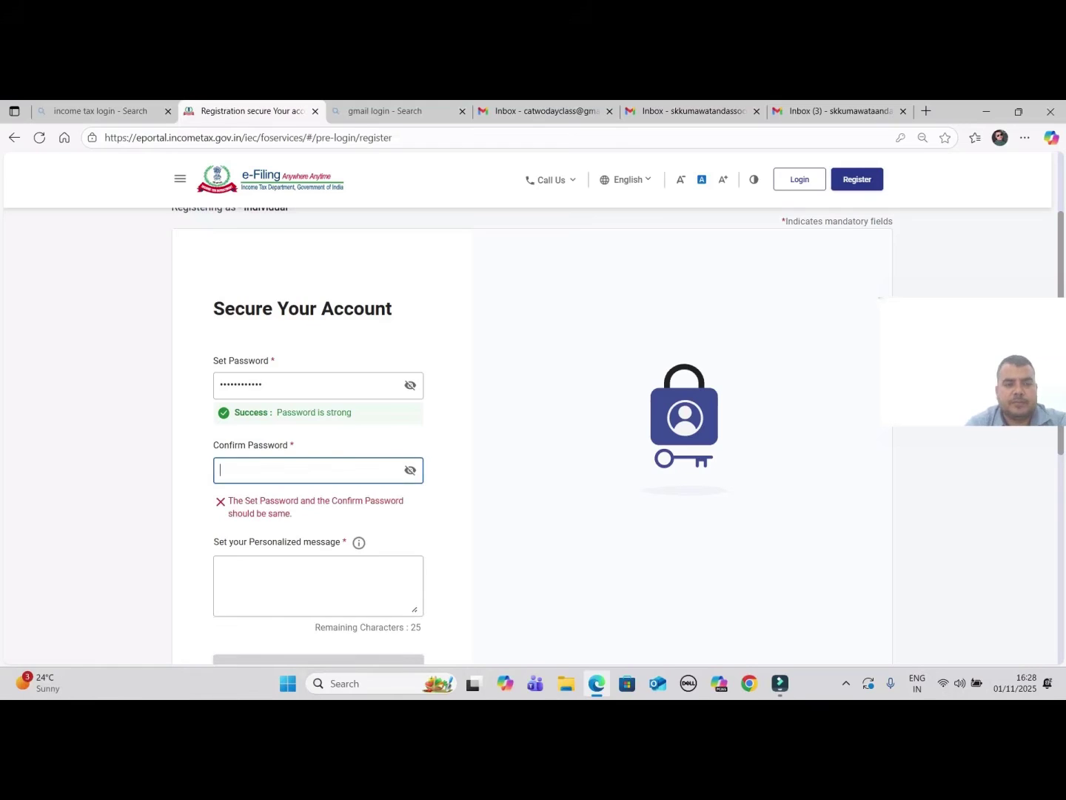
type("•••••••")
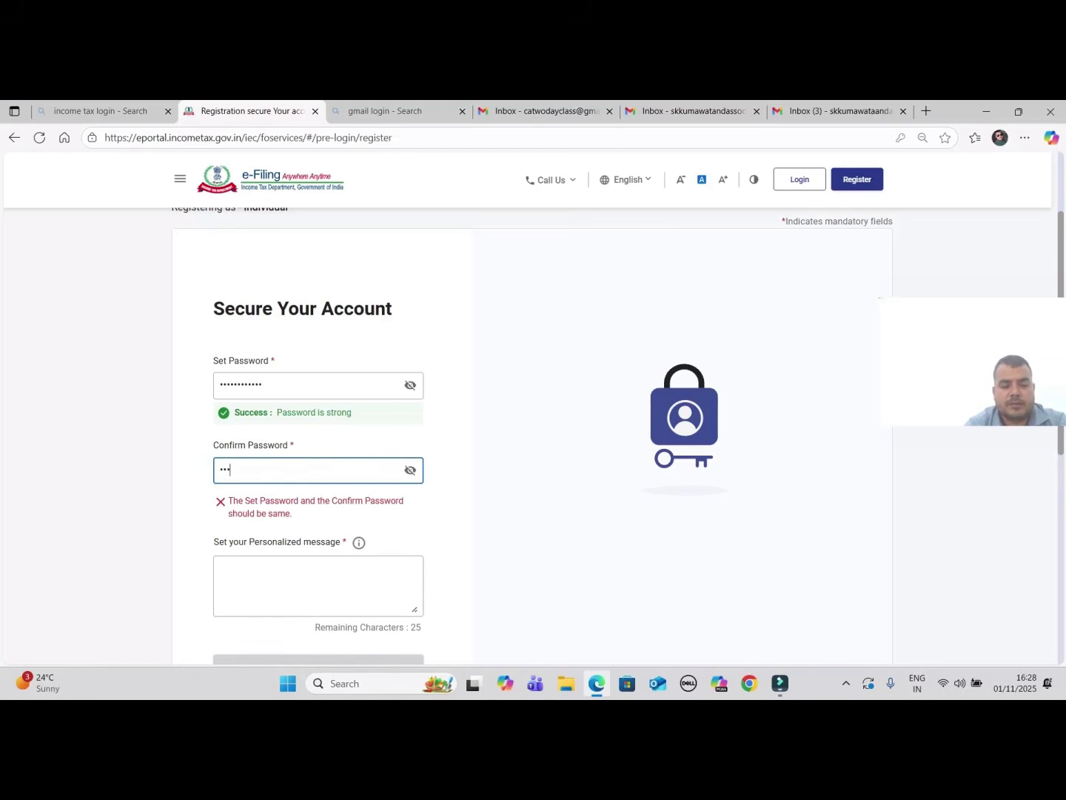
type("•••••")
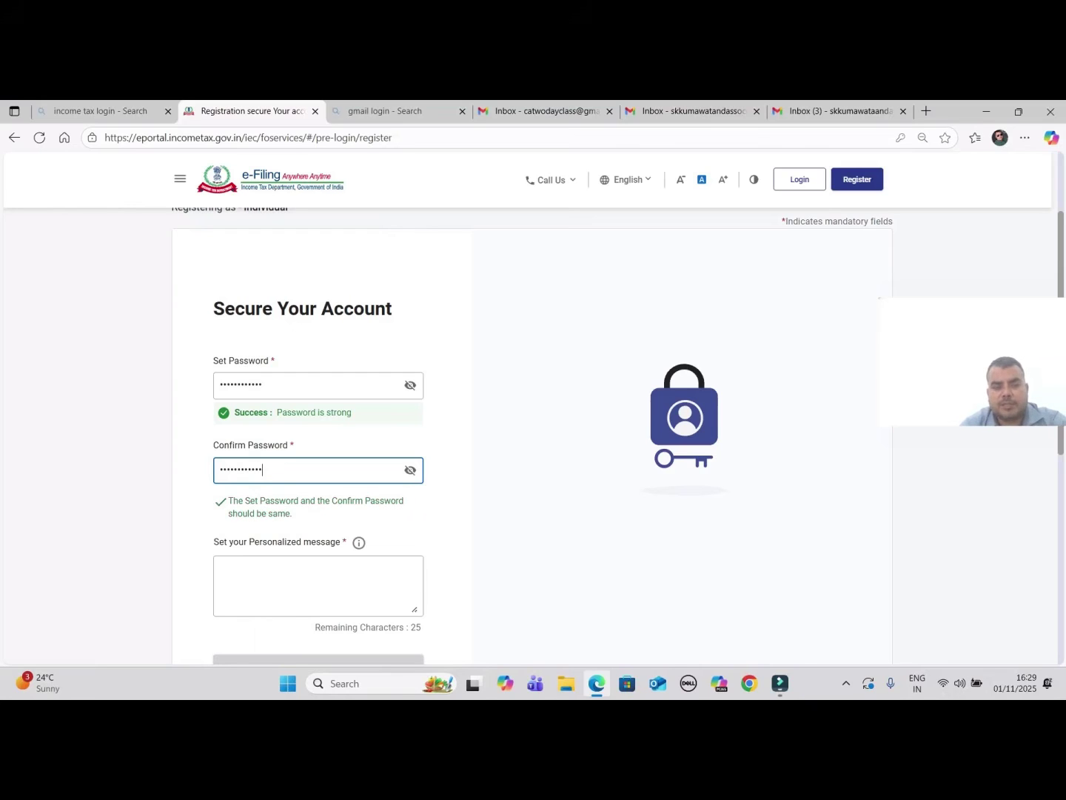
left_click(318, 585)
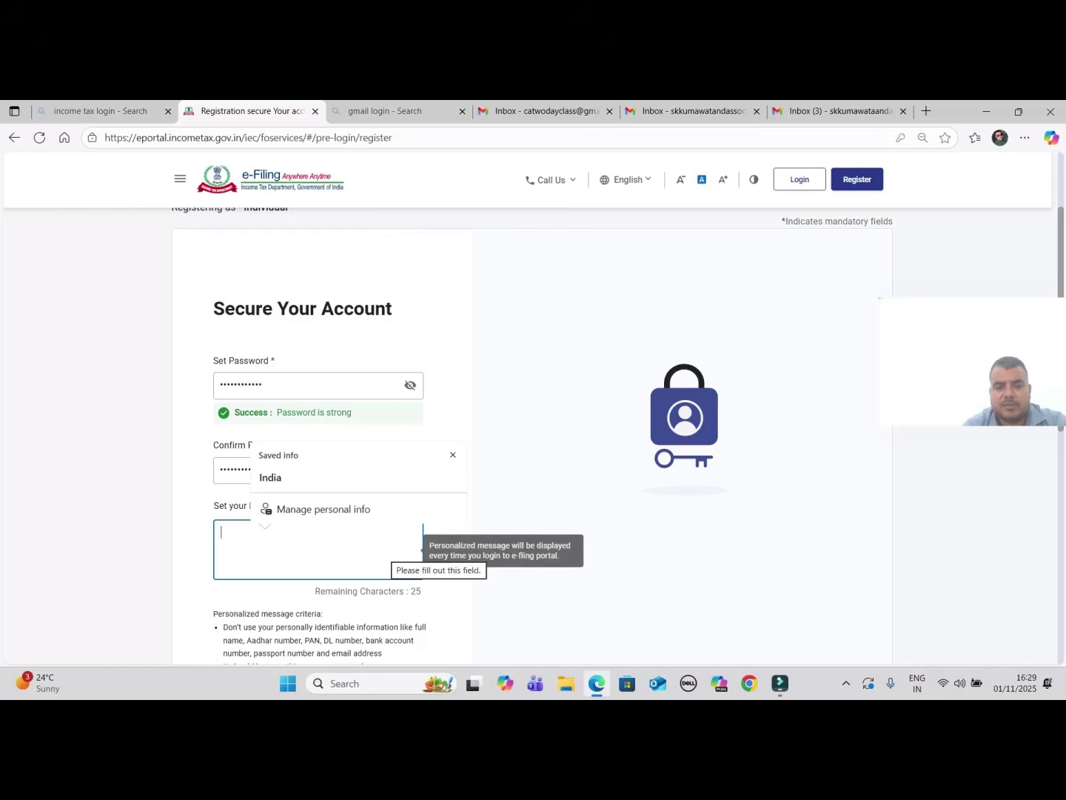
Type 'OK' as the personalized login message
type("OK")
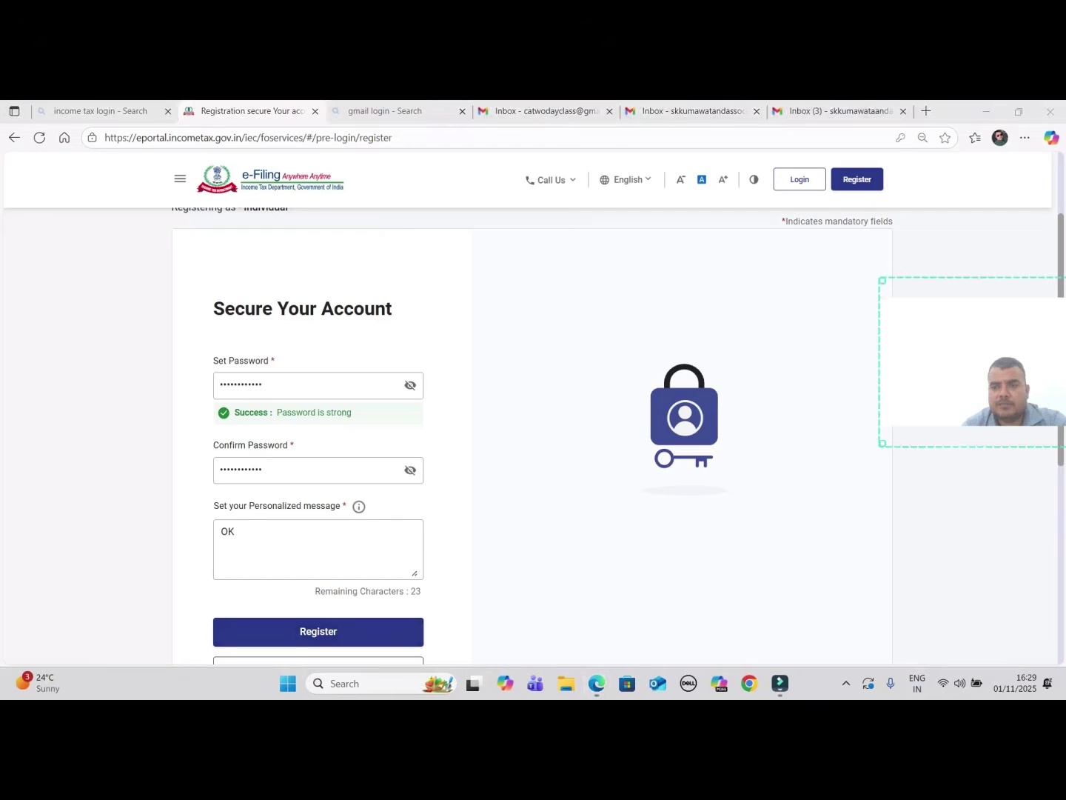
scroll(533, 407, "down", 2)
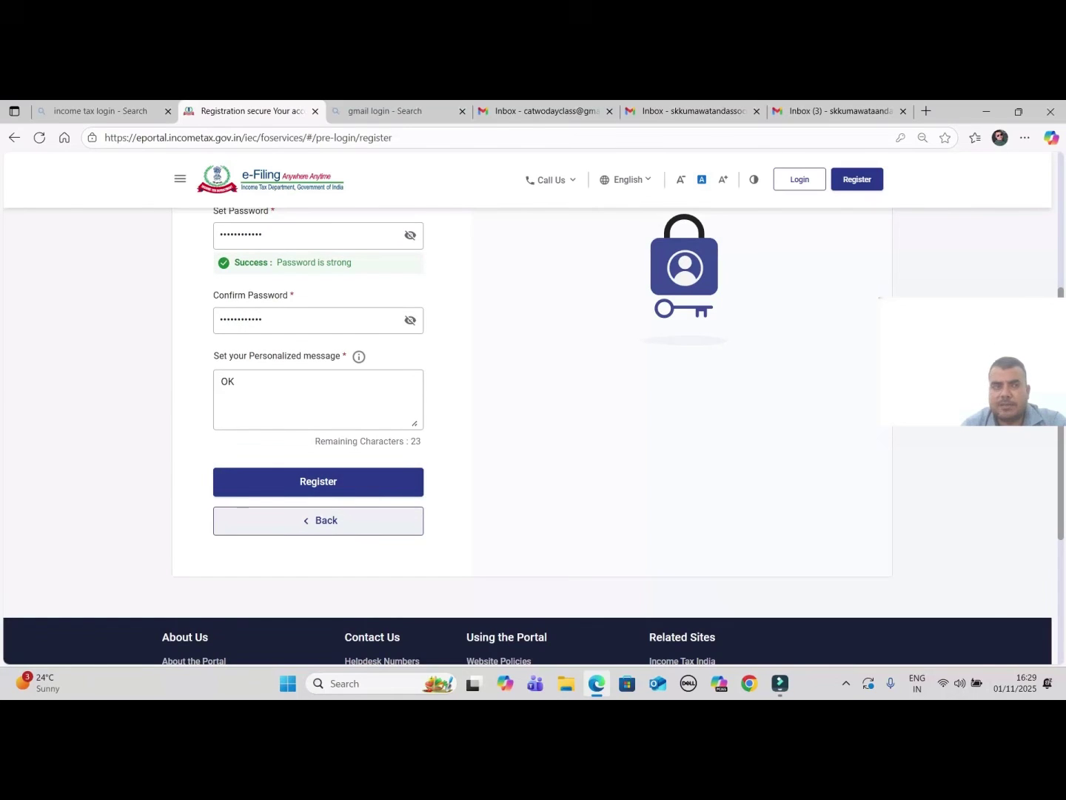
Submit the completed Secure Your Account form with Register
left_click(318, 481)
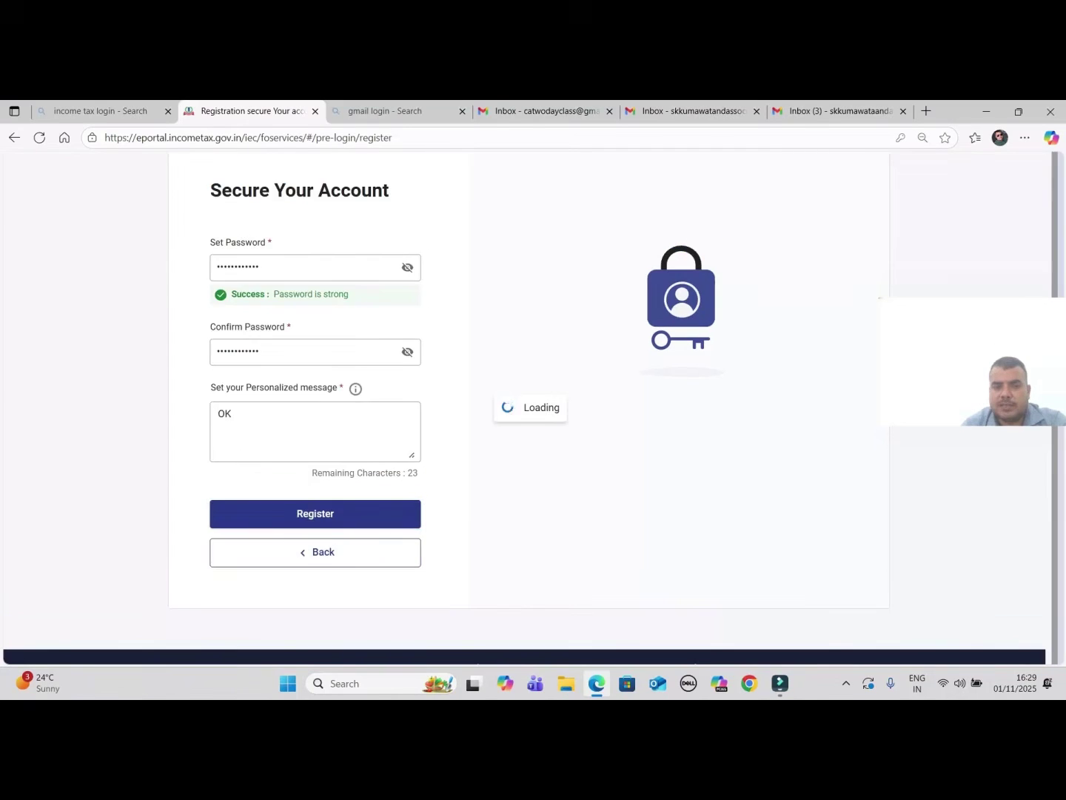